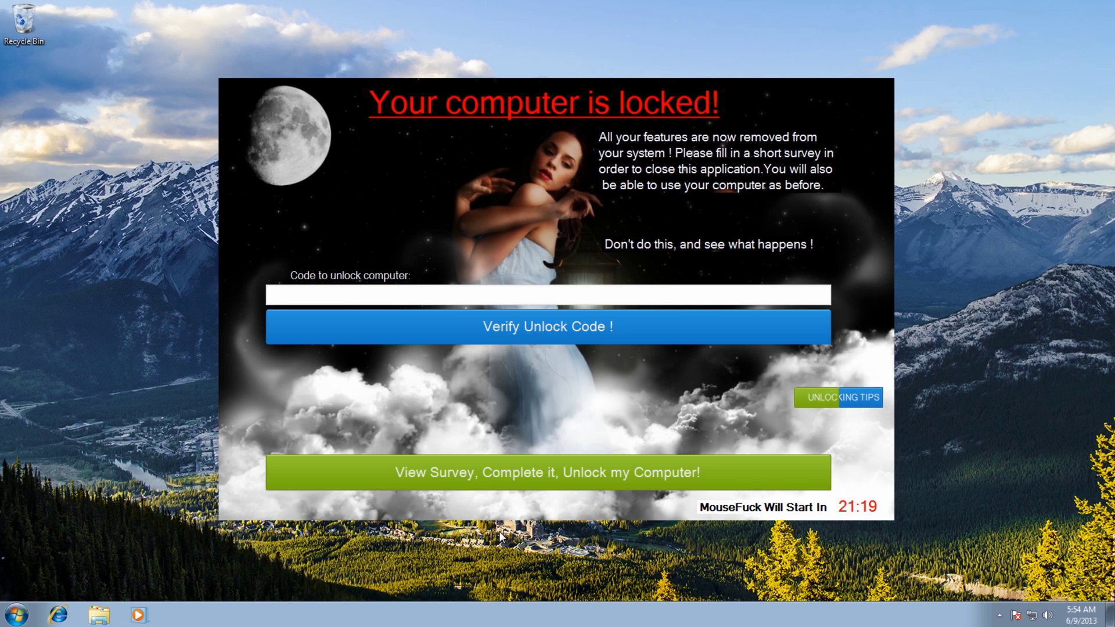
pyautogui.rightClick(502, 618)
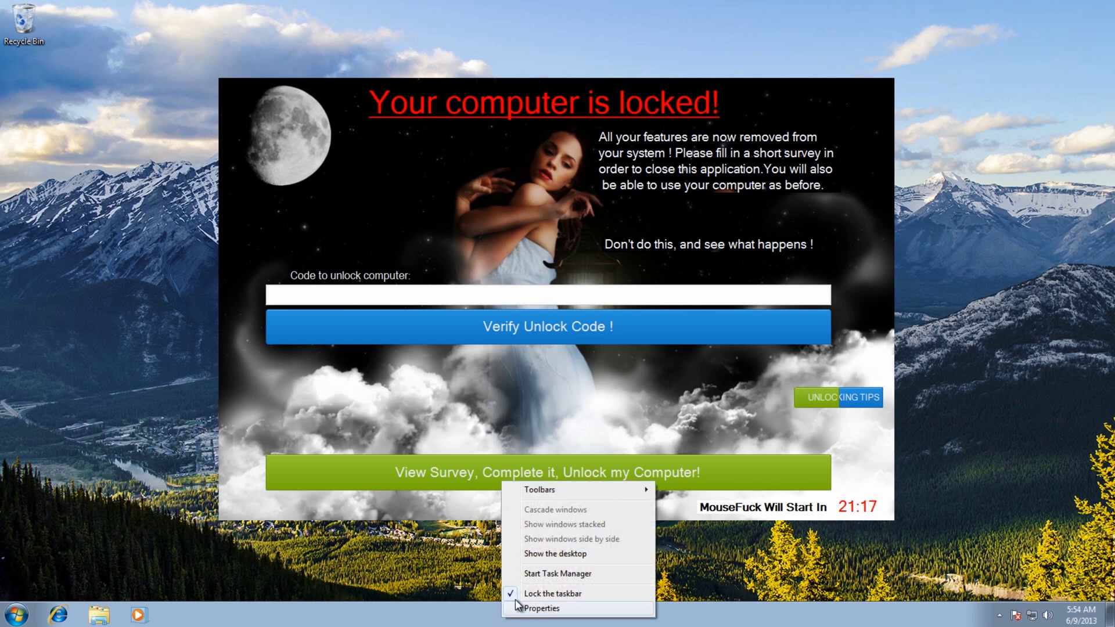
pyautogui.click(527, 578)
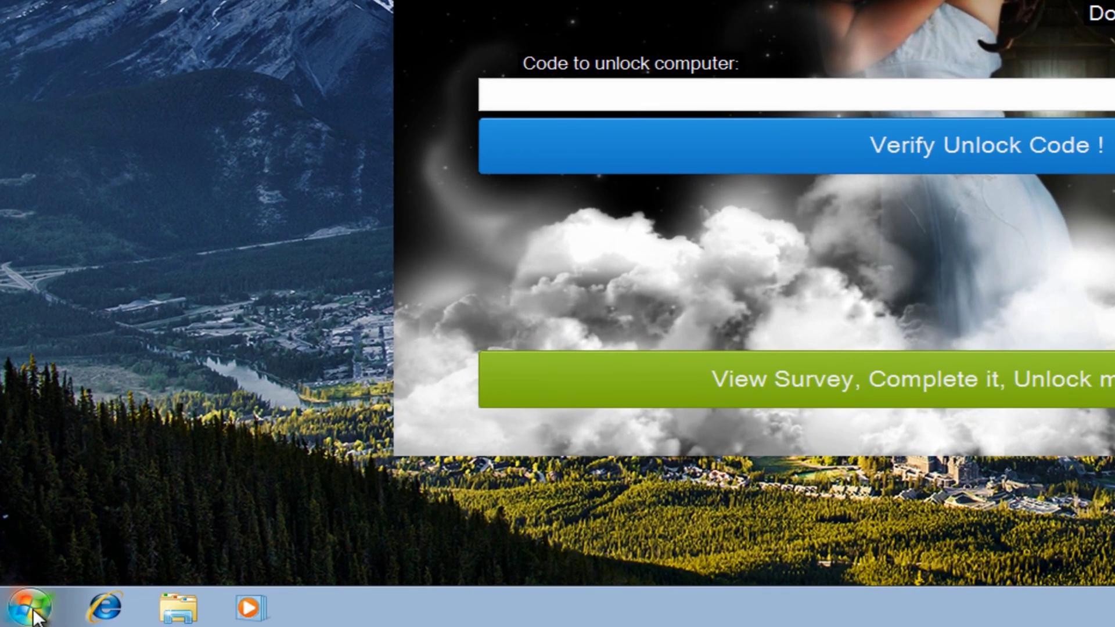
pyautogui.click(33, 611)
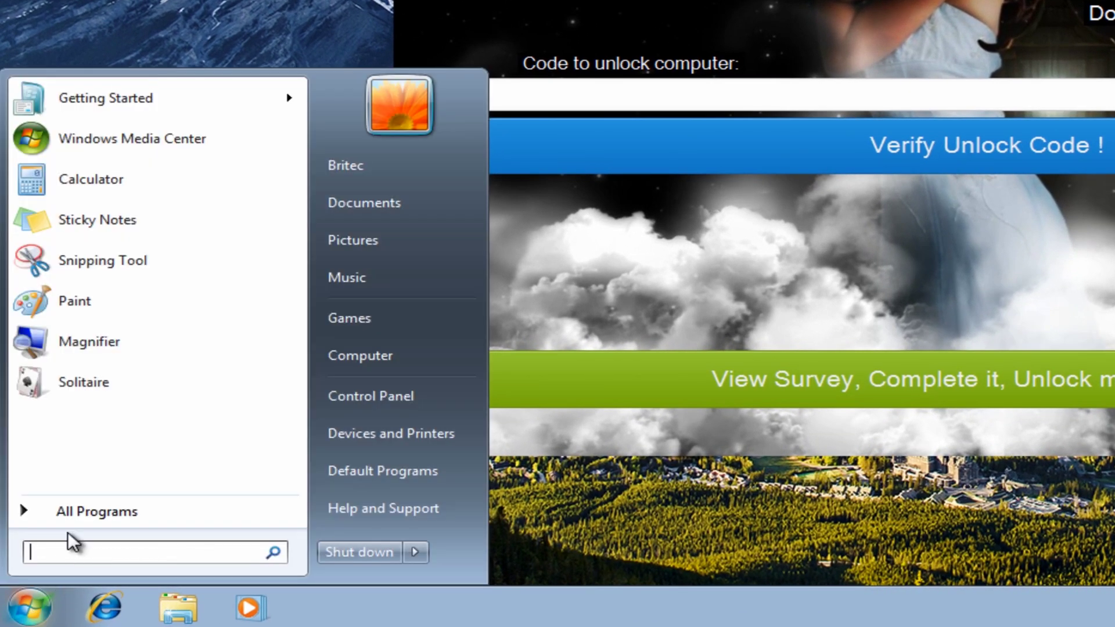
pyautogui.write('msconfig')
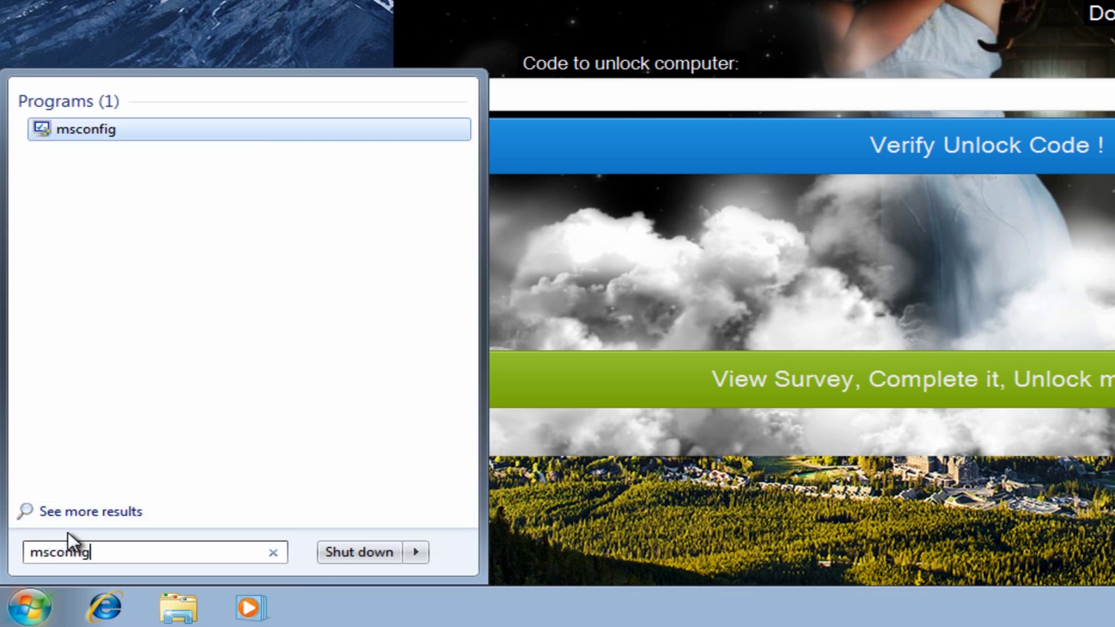
pyautogui.click(76, 129)
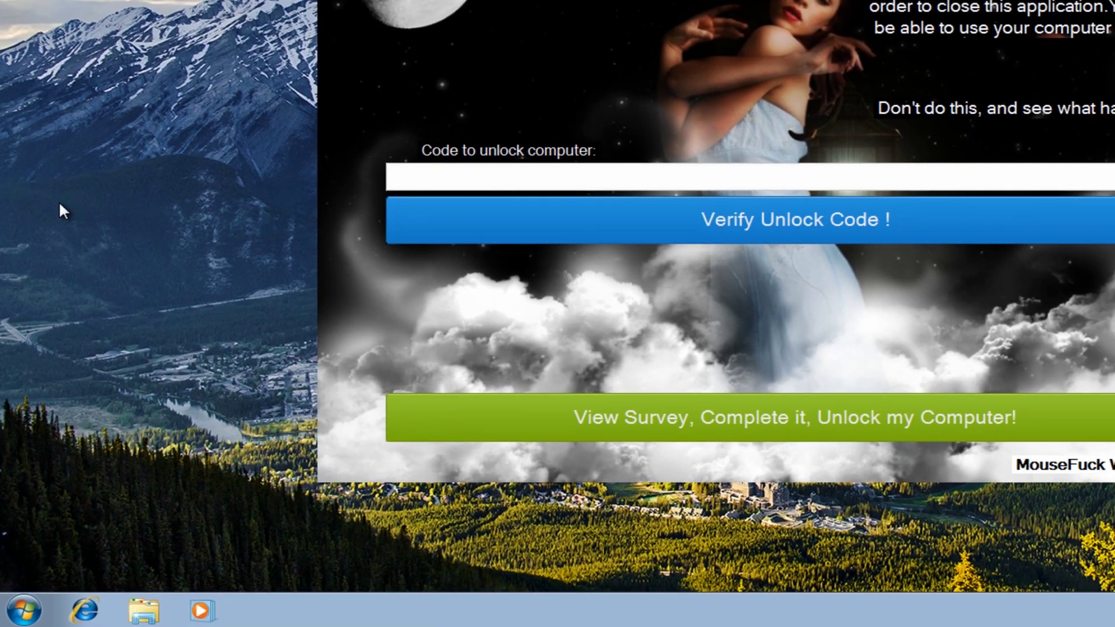
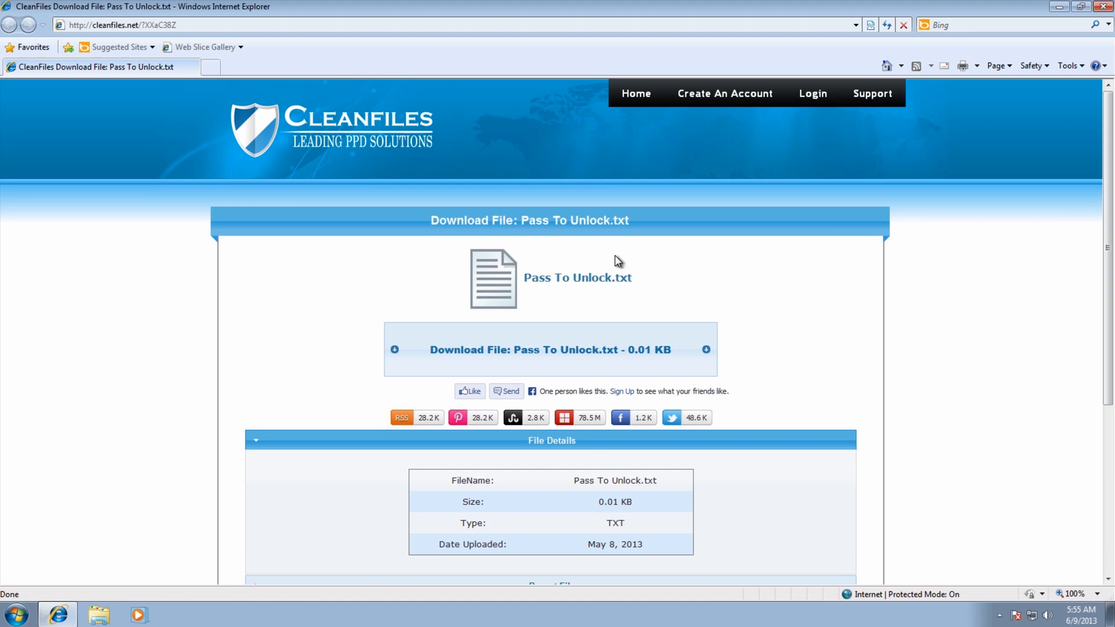
# Step: Start the Pass To Unlock.txt download, then close the survey overlay without completing it
pyautogui.click(562, 354)
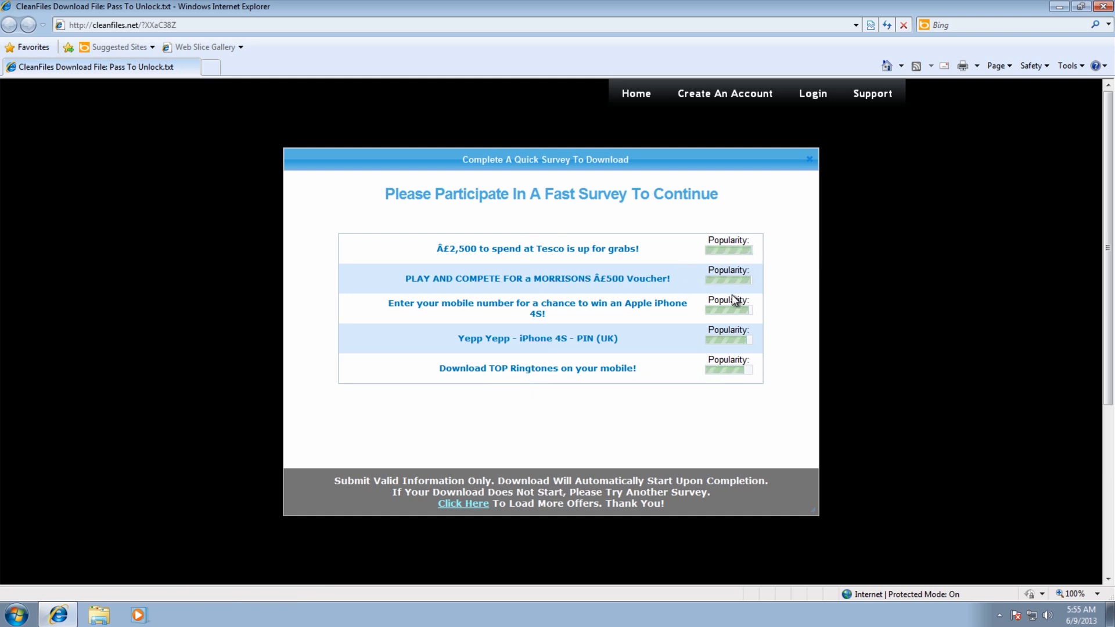
pyautogui.moveTo(733, 372)
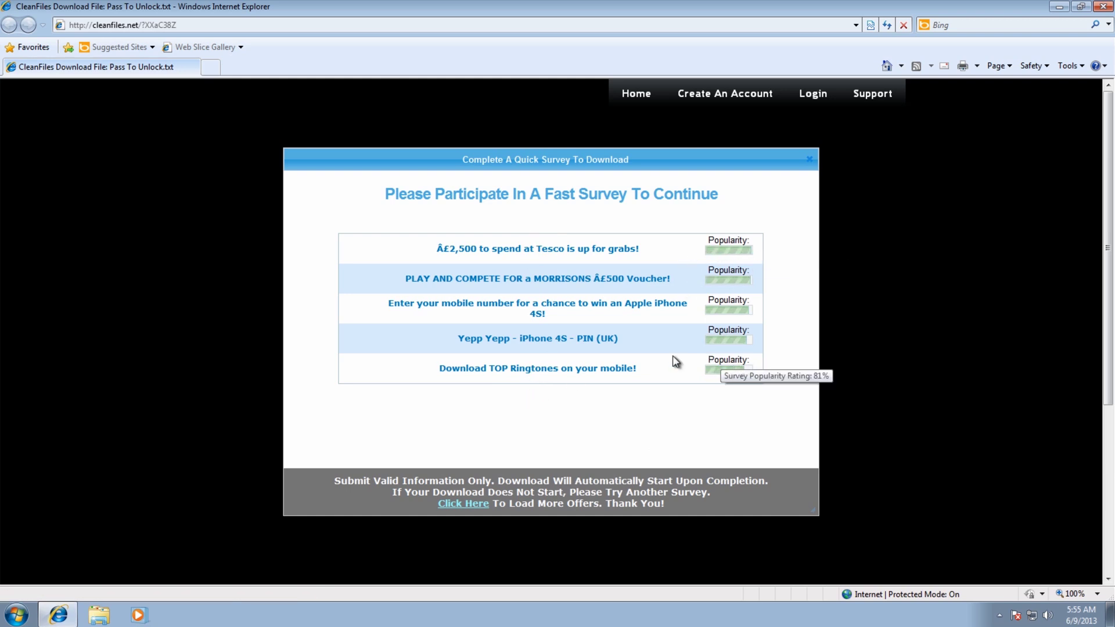
pyautogui.click(809, 159)
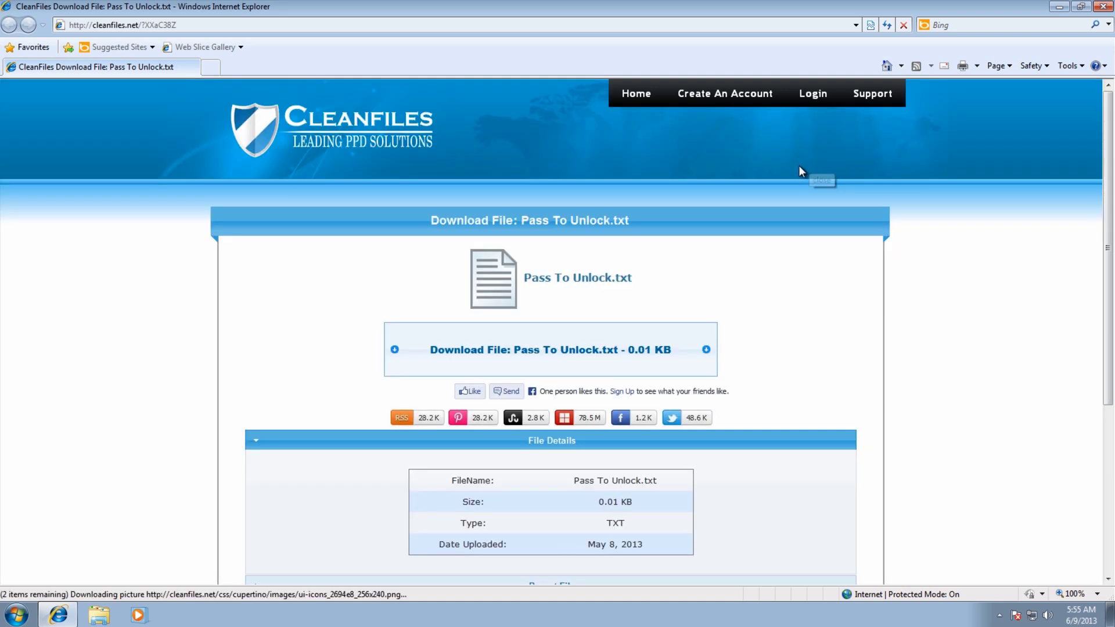
# Step: Try closing the browser, then cancel the leave-page warning to stay on the download page
pyautogui.click(1103, 7)
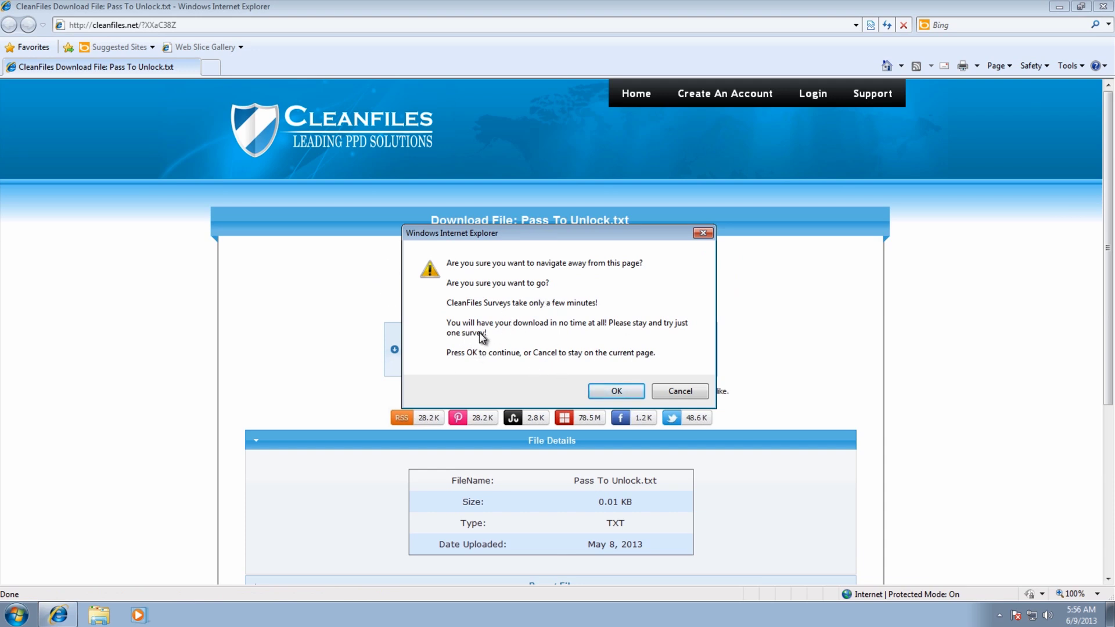
pyautogui.click(673, 391)
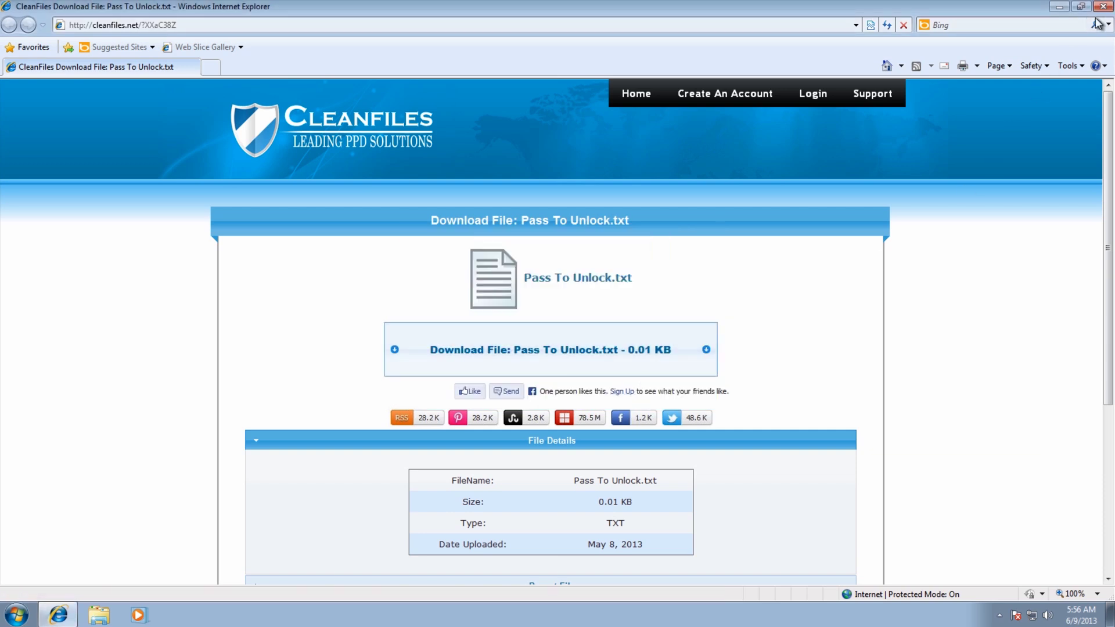
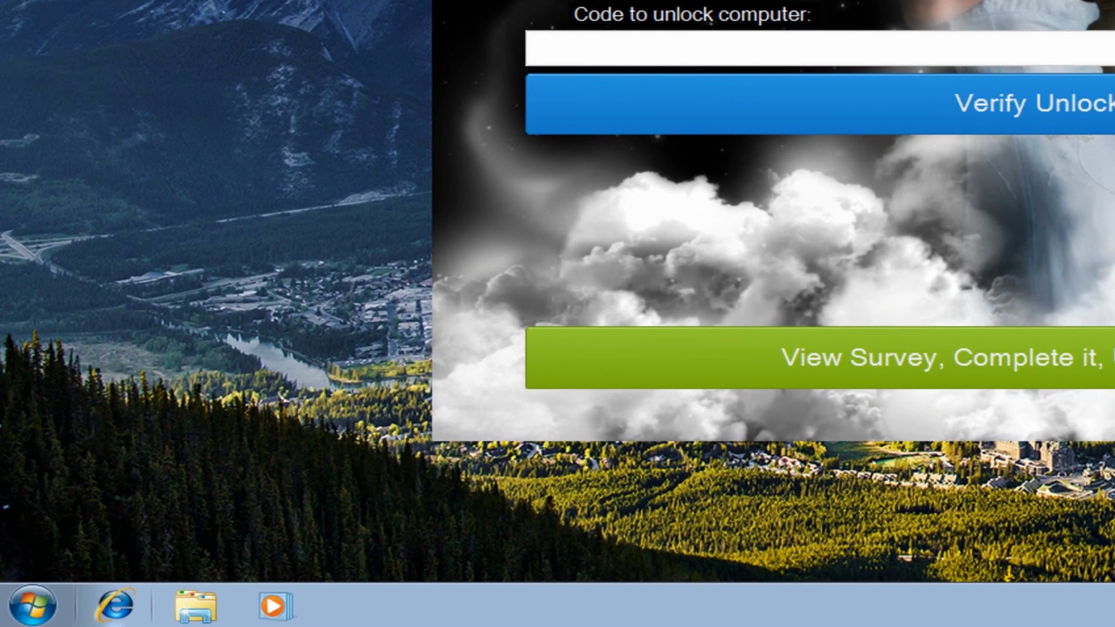
# Step: Search the Start Menu for 'regedit', launch Registry Editor and approve its permission prompt
pyautogui.click(32, 605)
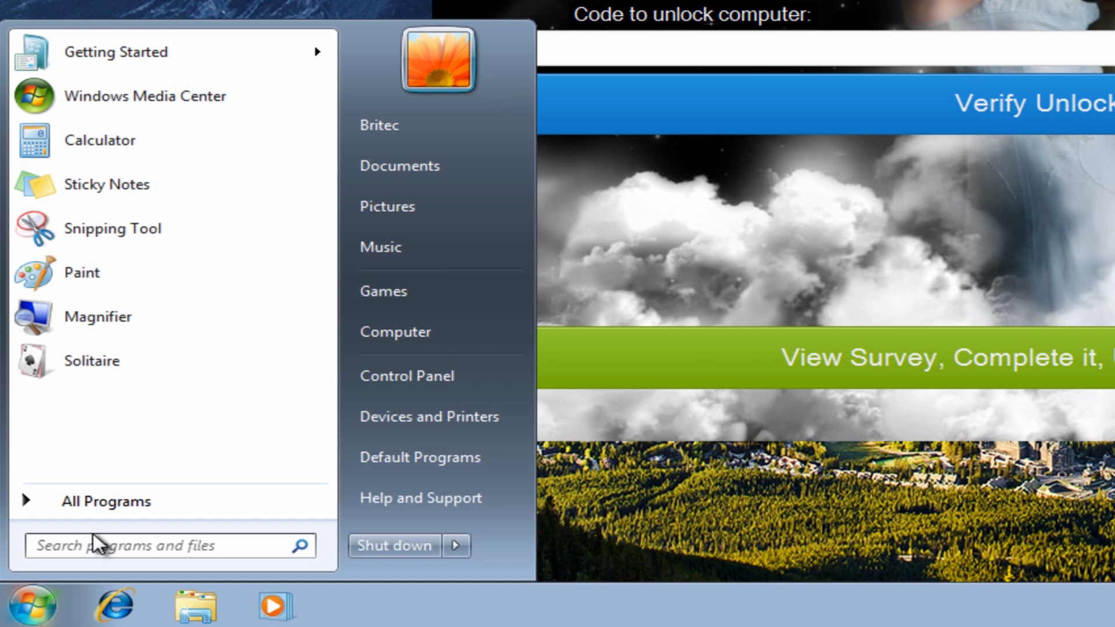
pyautogui.write('re')
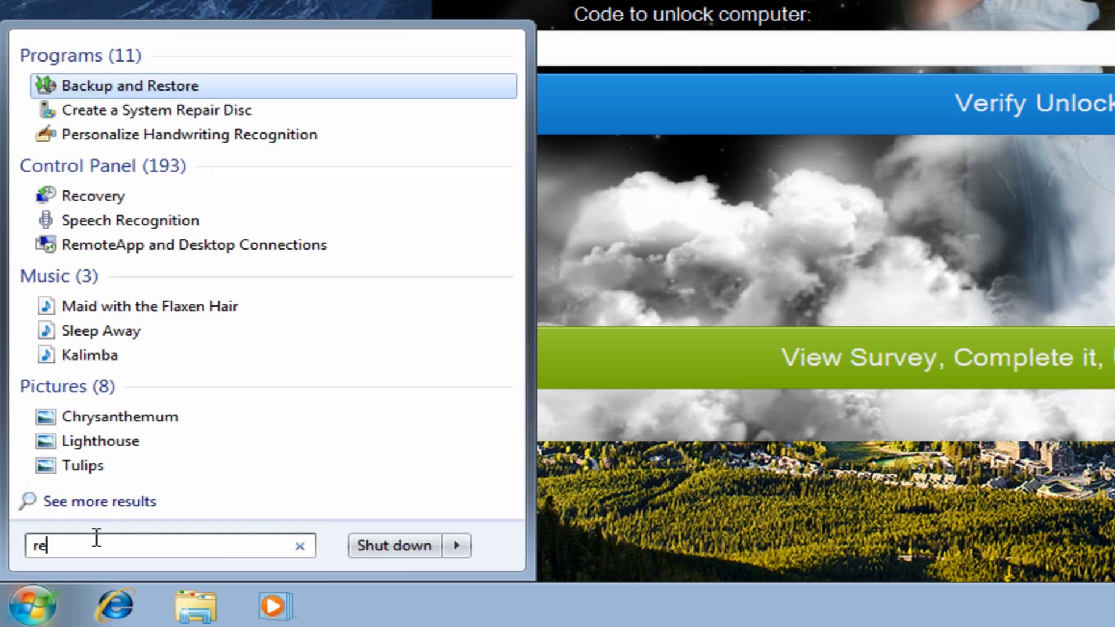
pyautogui.write('gedit')
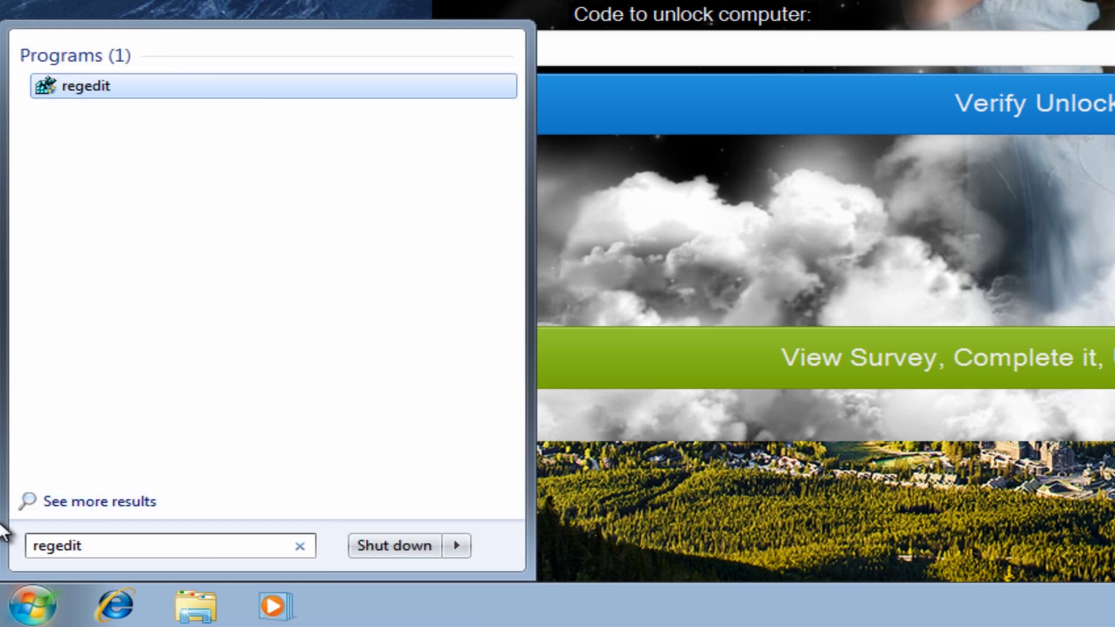
pyautogui.click(76, 85)
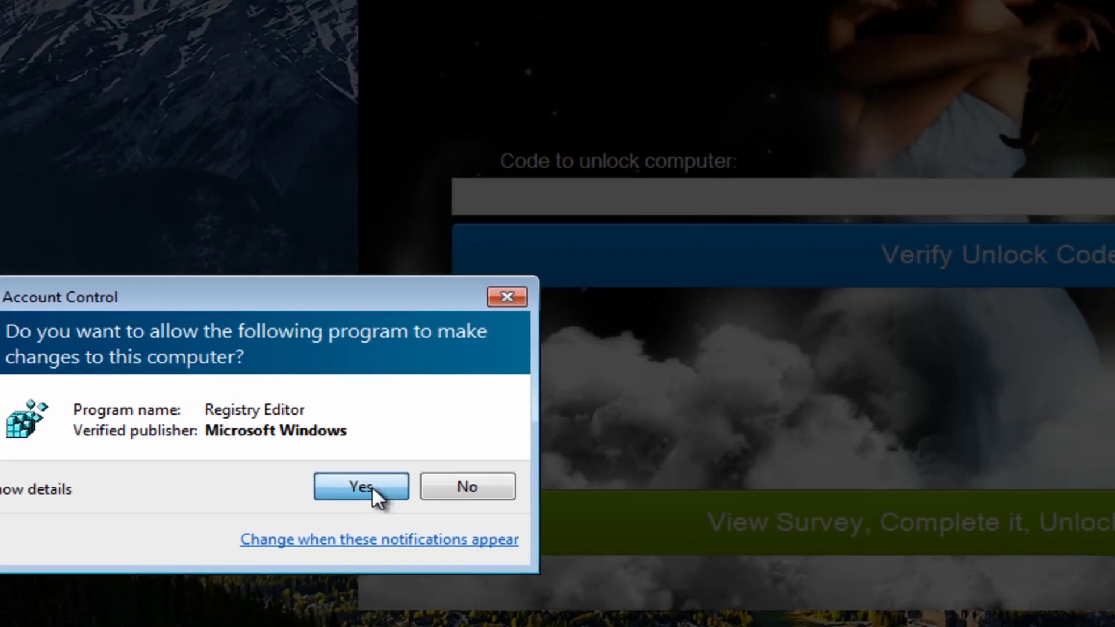
pyautogui.click(433, 321)
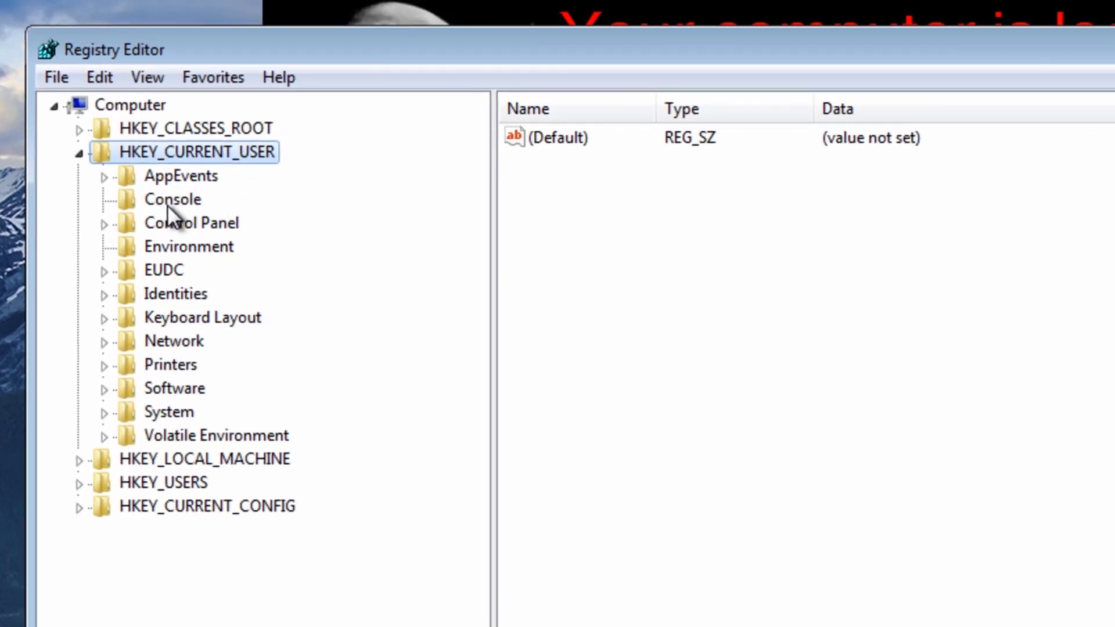
# Step: Navigate to HKEY_CURRENT_USER\Software\Microsoft\Windows\CurrentVersion\Run to view its surveylock.exe (Default) entry
pyautogui.click(79, 154)
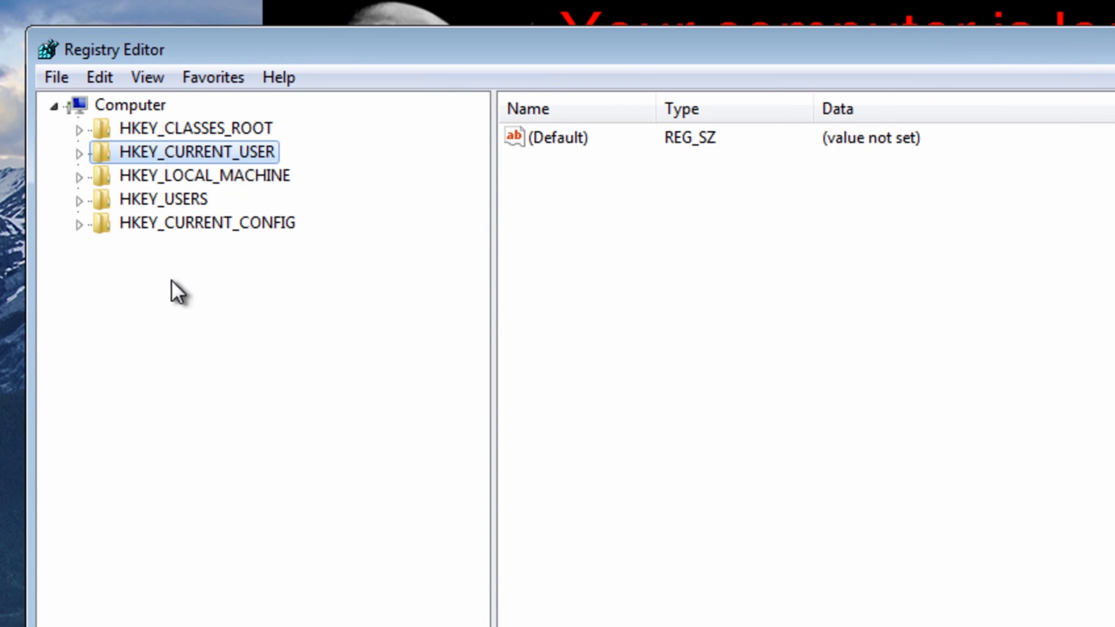
pyautogui.click(79, 153)
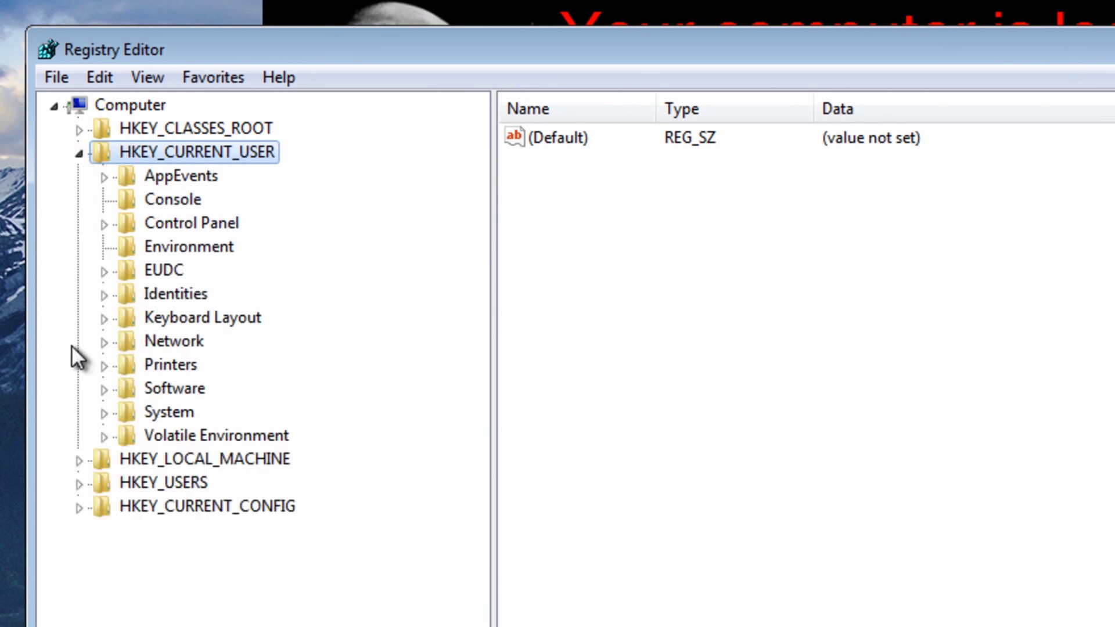
pyautogui.click(102, 388)
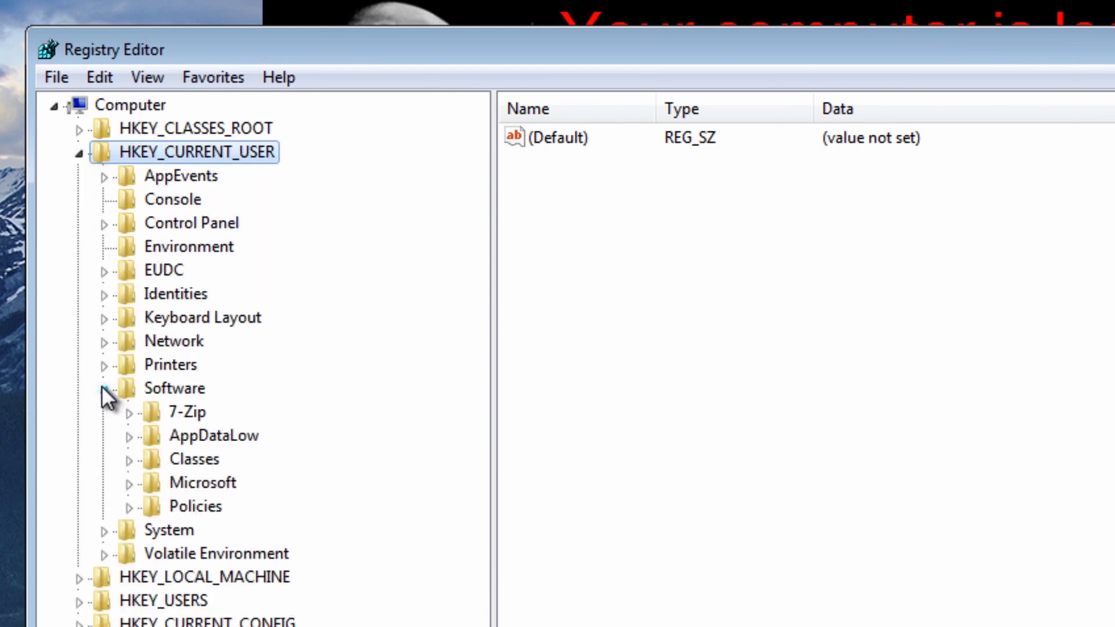
pyautogui.click(129, 482)
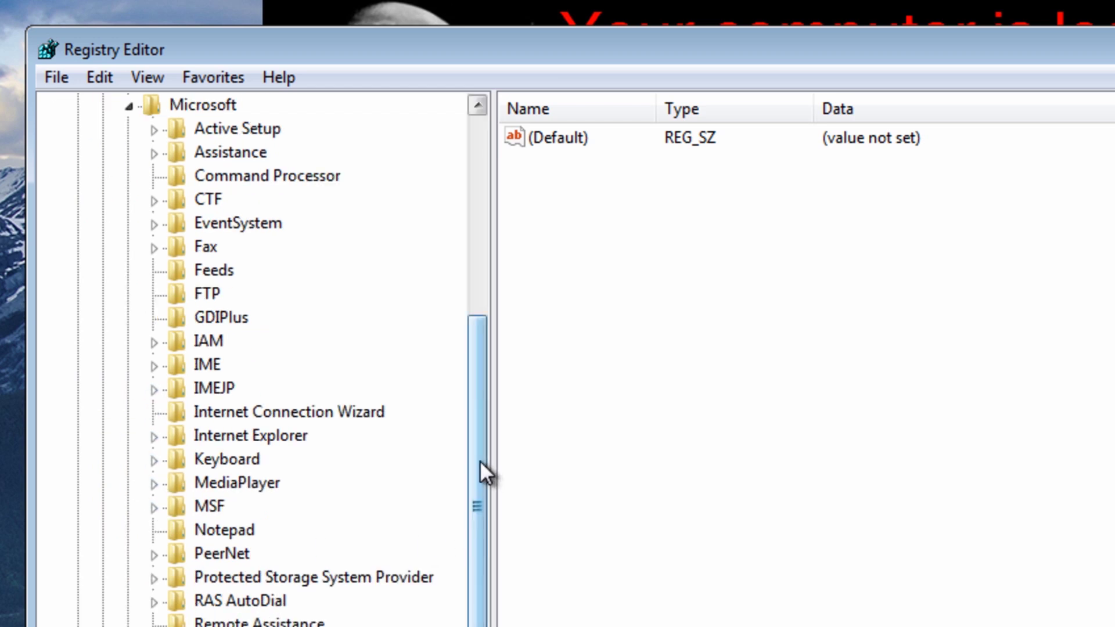
pyautogui.moveTo(480, 470); pyautogui.dragTo(463, 525)
pyautogui.moveTo(477, 259); pyautogui.dragTo(478, 259)
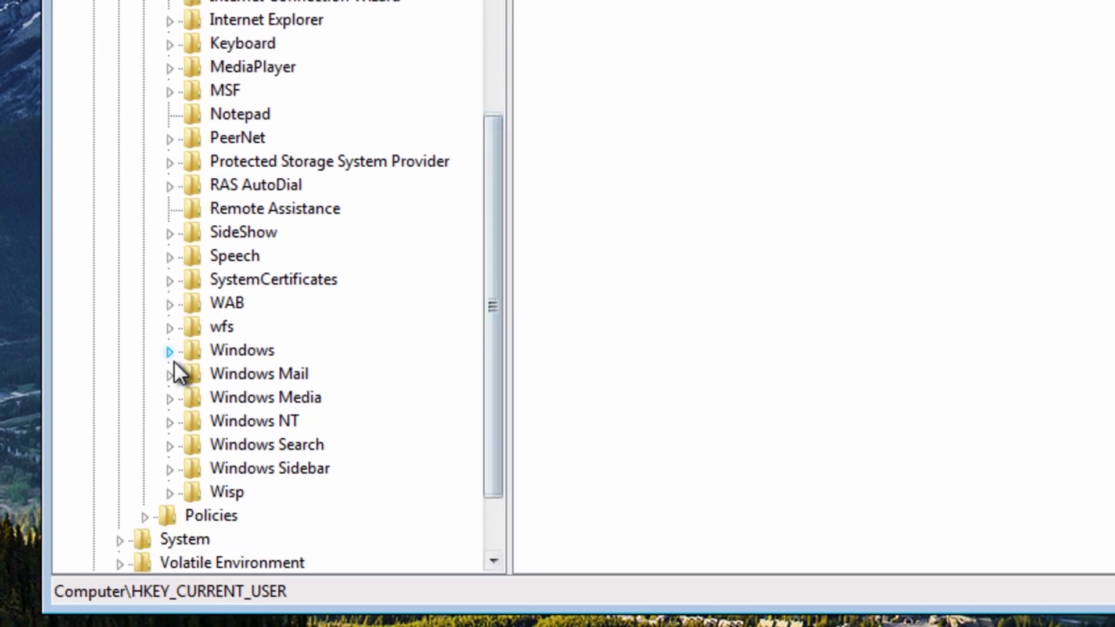
pyautogui.click(170, 352)
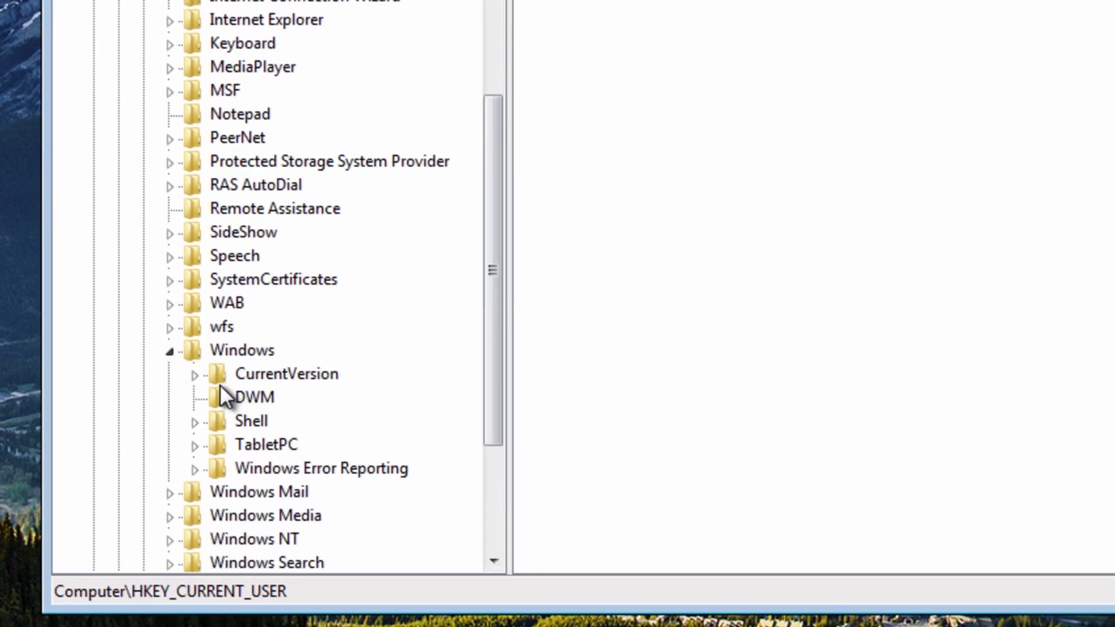
pyautogui.click(256, 374)
pyautogui.click(195, 375)
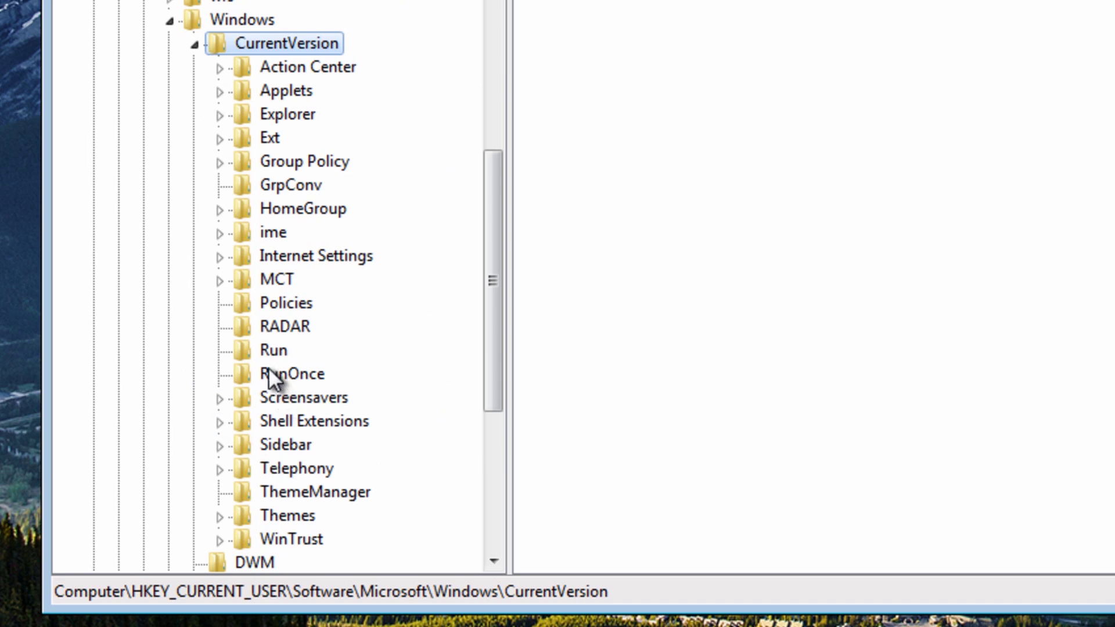
pyautogui.click(256, 353)
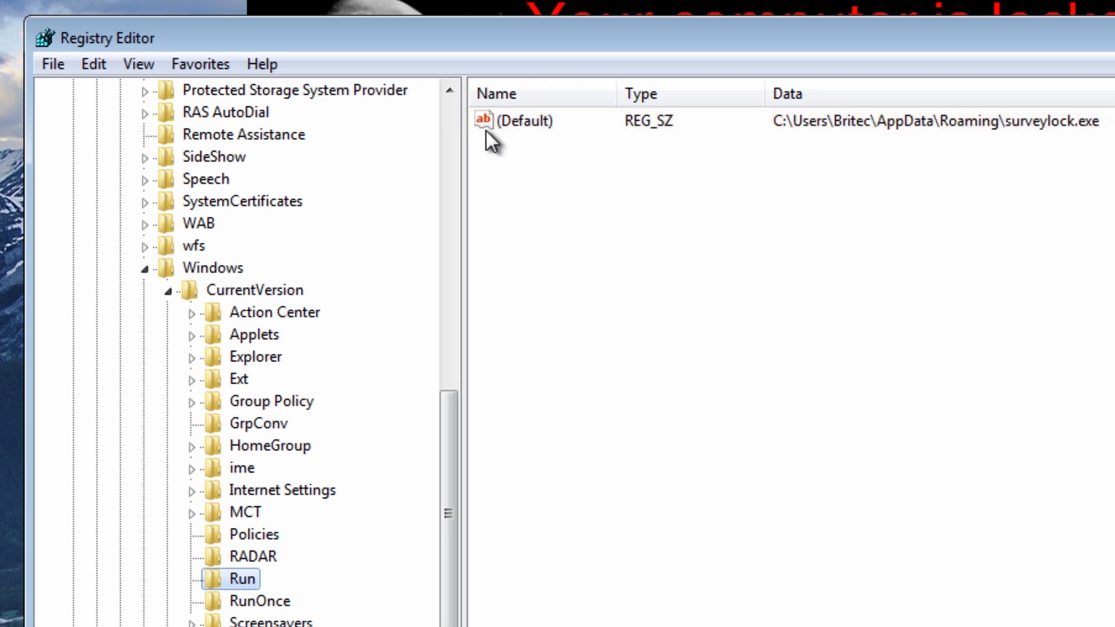
# Step: Delete the surveylock.exe (Default) value from the Run key and confirm the deletion
pyautogui.click(915, 123)
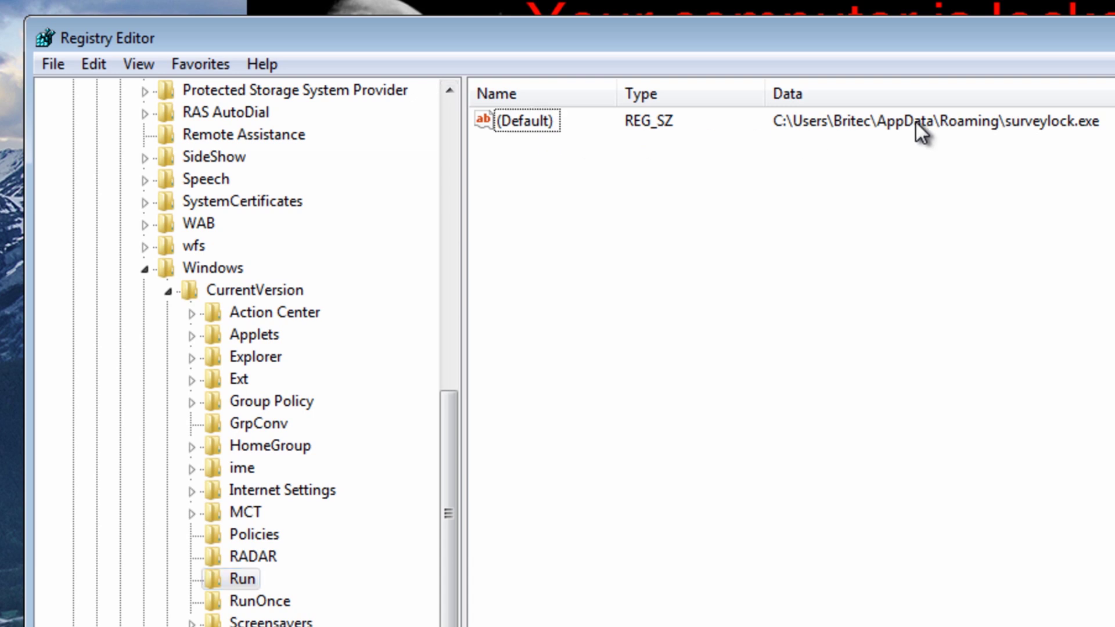
pyautogui.click(514, 120)
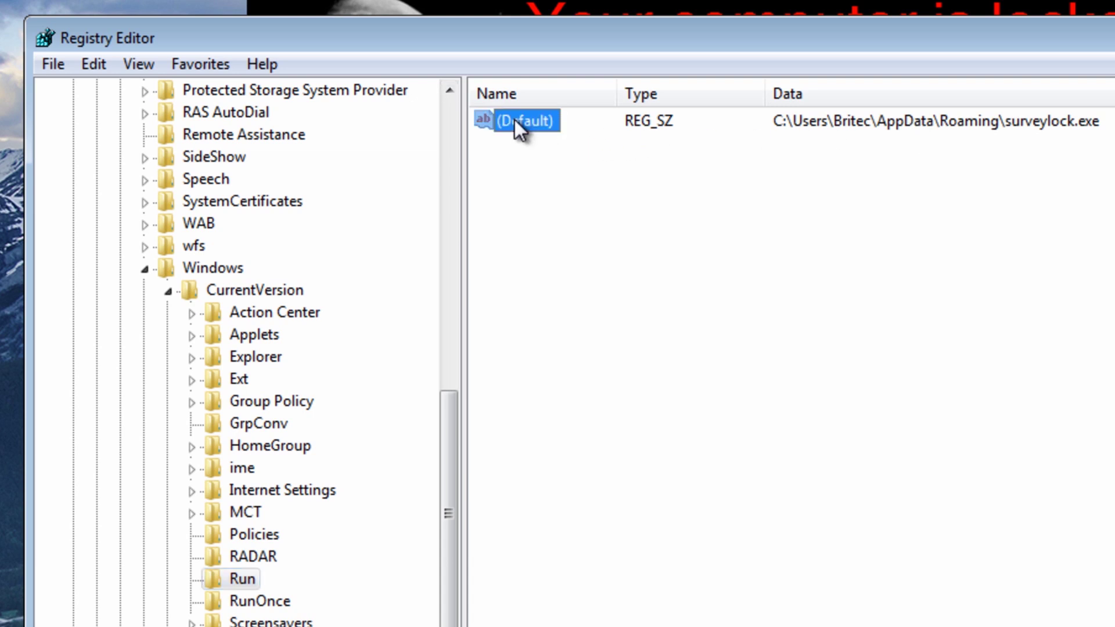
pyautogui.rightClick(514, 125)
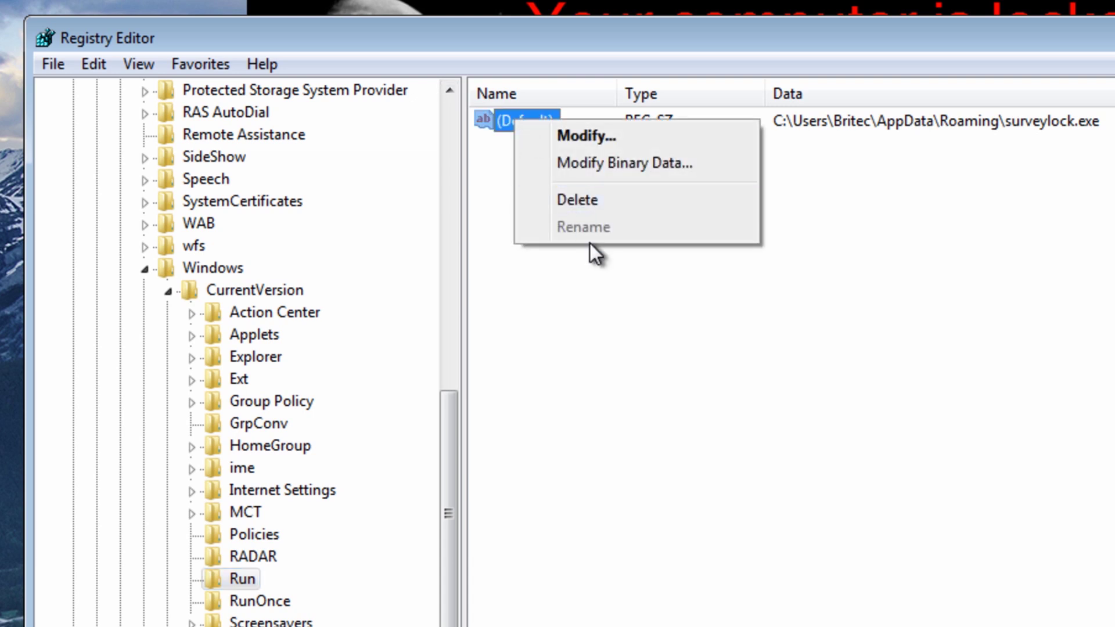
pyautogui.click(937, 190)
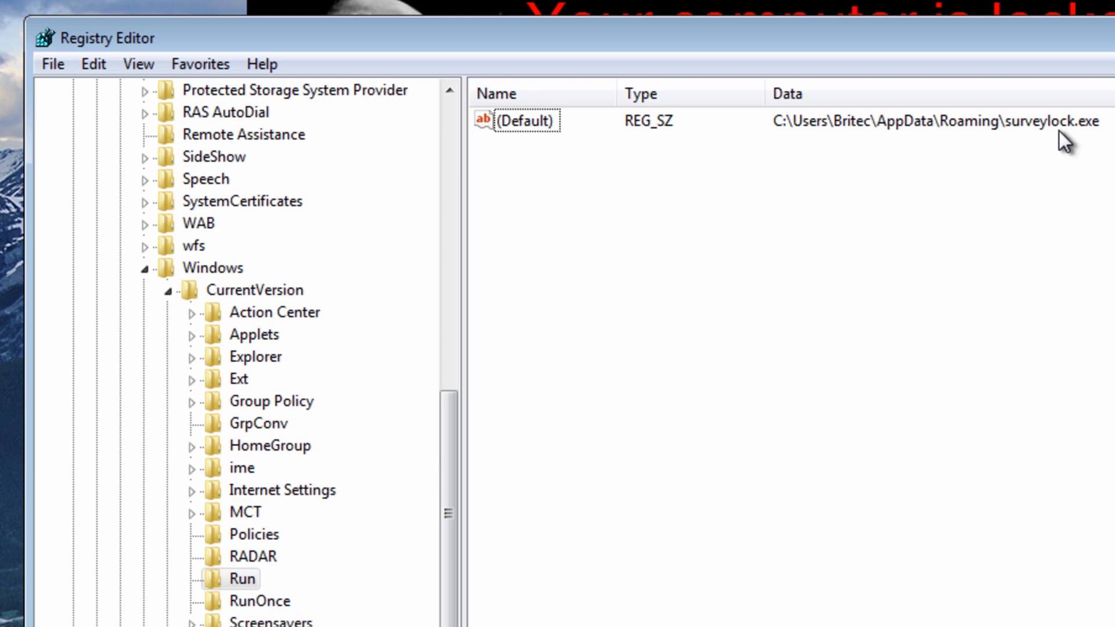
pyautogui.click(525, 123)
pyautogui.rightClick(525, 123)
pyautogui.click(597, 204)
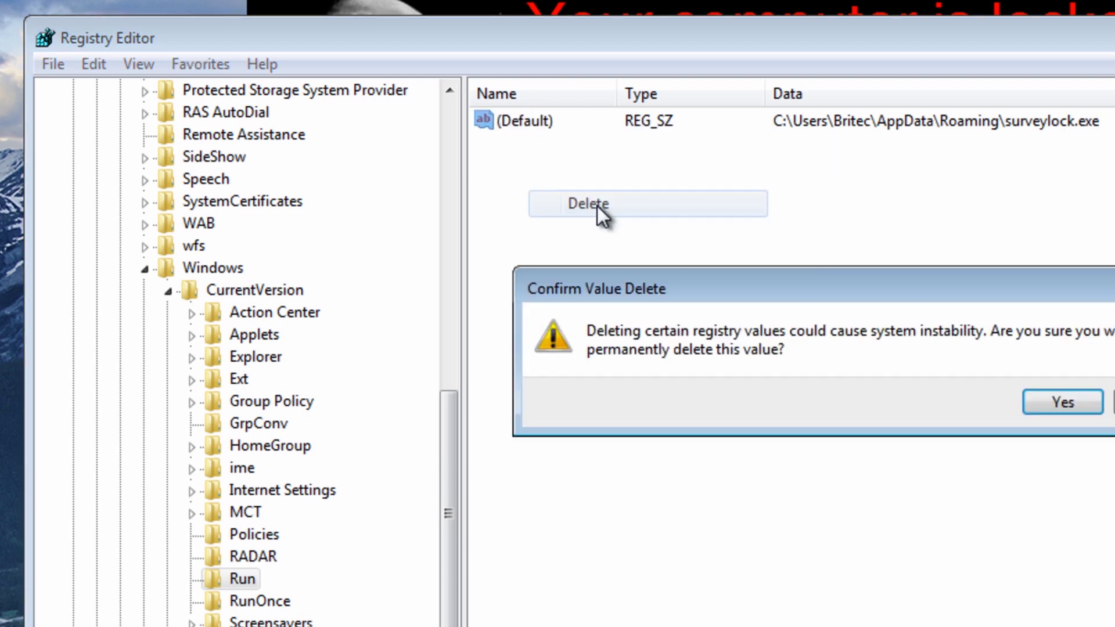
pyautogui.click(1033, 404)
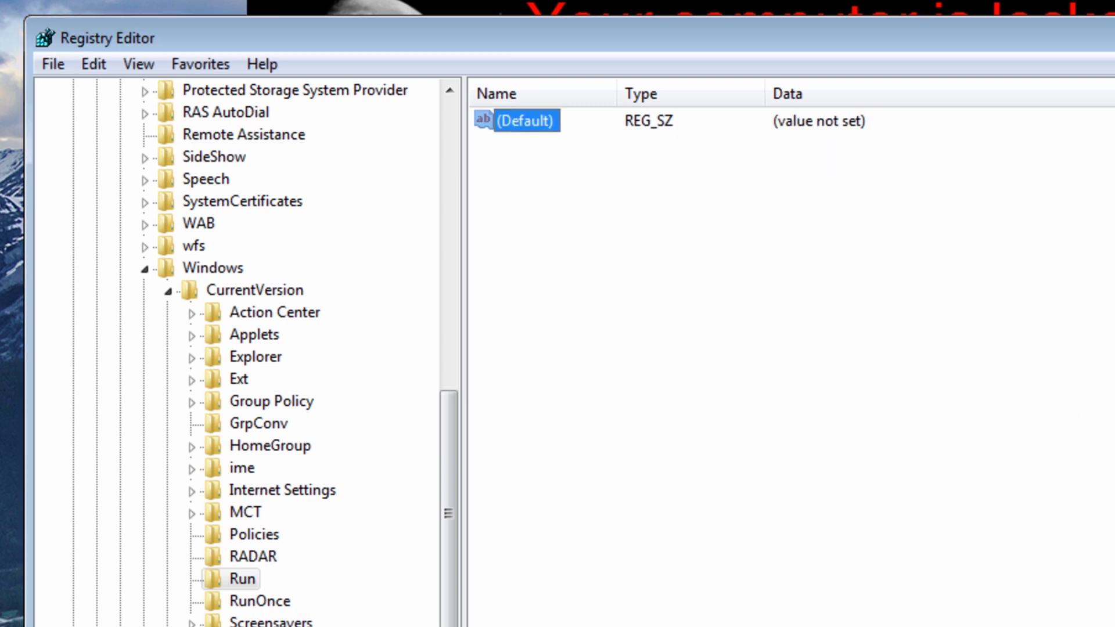
# Step: Collapse the Windows, Microsoft and Software keys in the tree
pyautogui.click(144, 268)
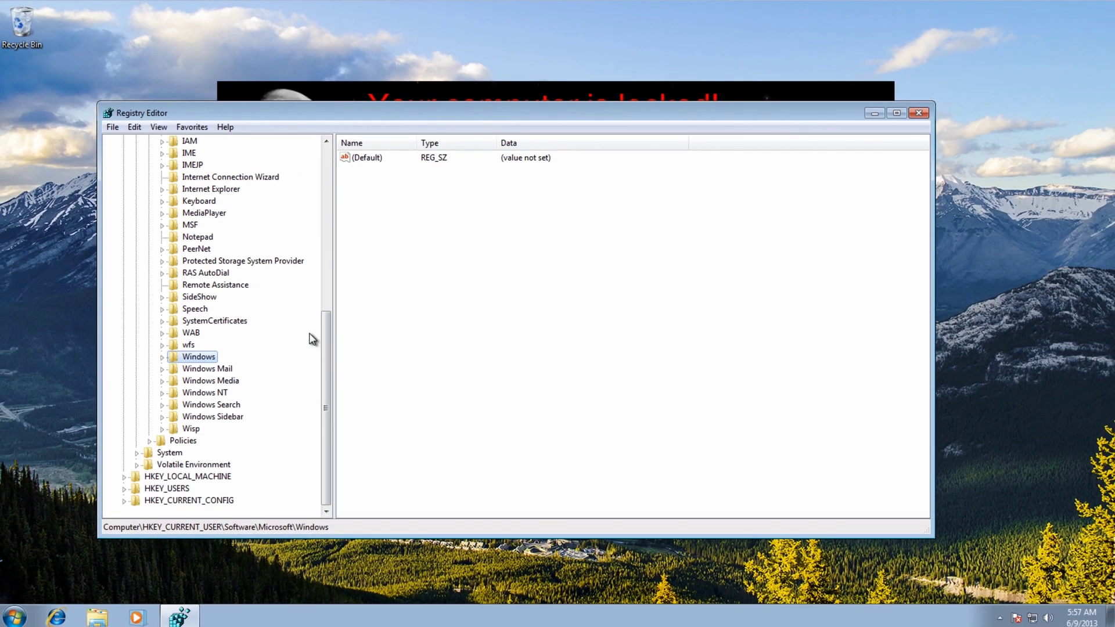
pyautogui.moveTo(336, 354); pyautogui.dragTo(351, 213)
pyautogui.click(149, 272)
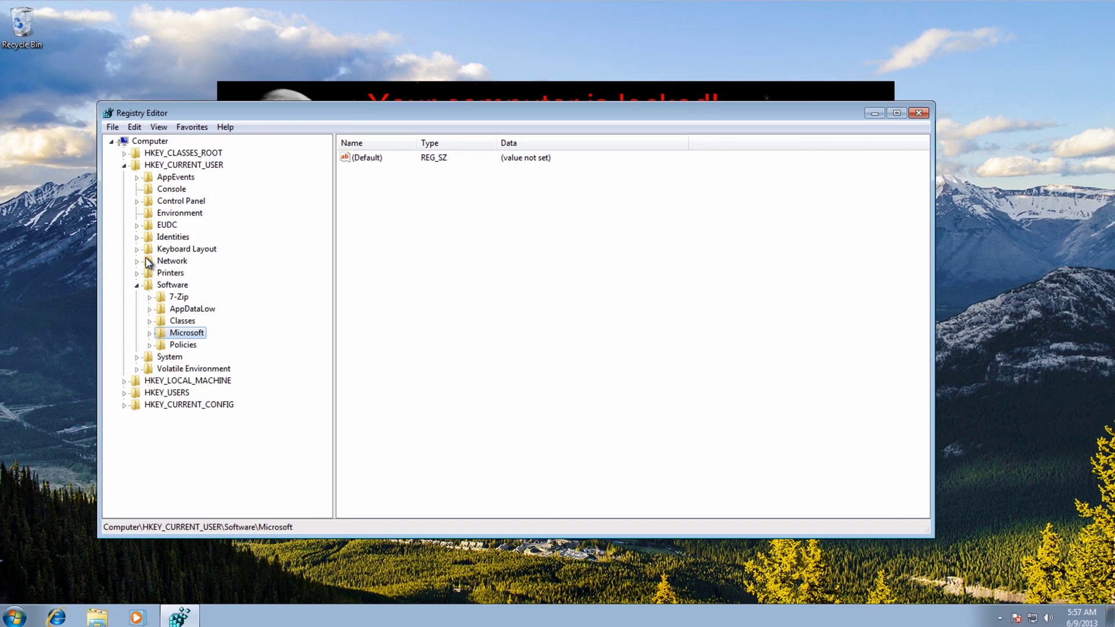
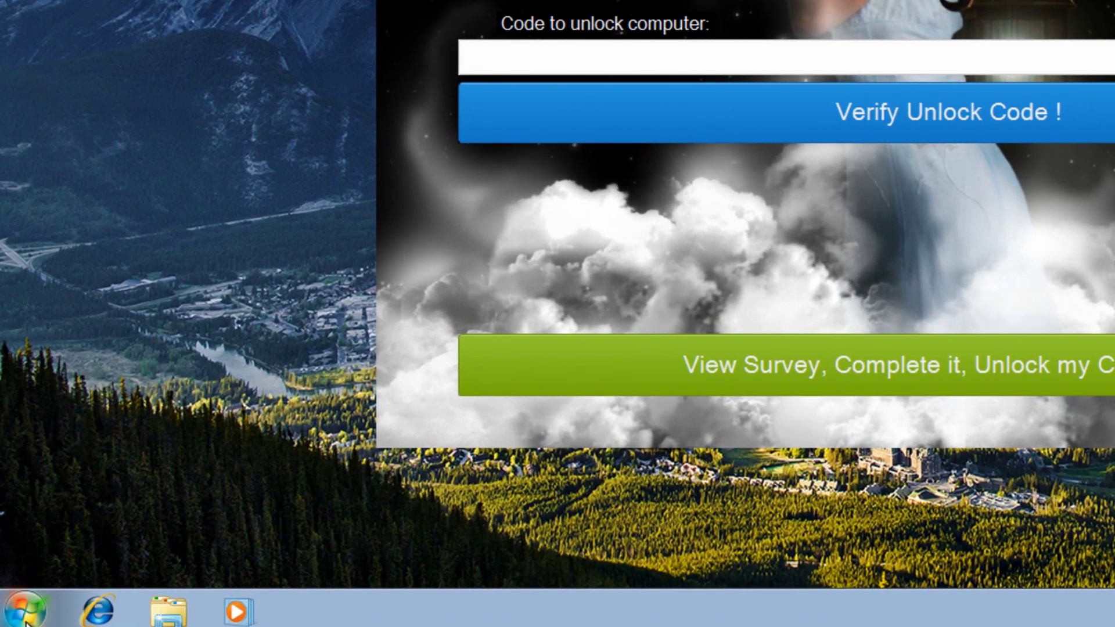
# Step: From the Computer window's Folder options, show hidden files, folders and drives and stop hiding known file extensions
pyautogui.click(17, 618)
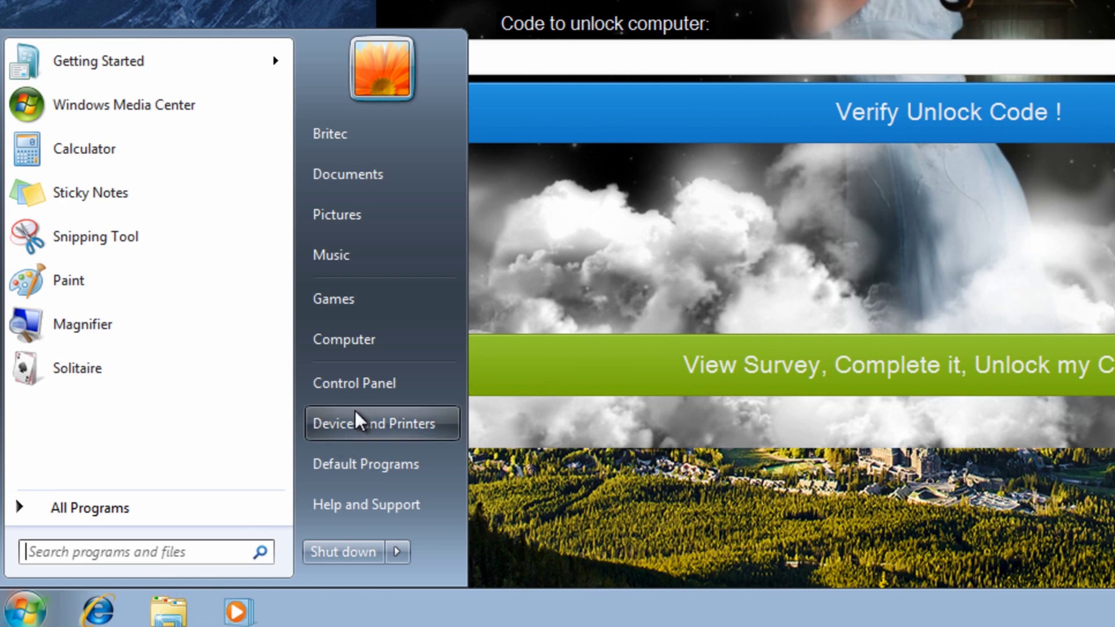
pyautogui.click(384, 339)
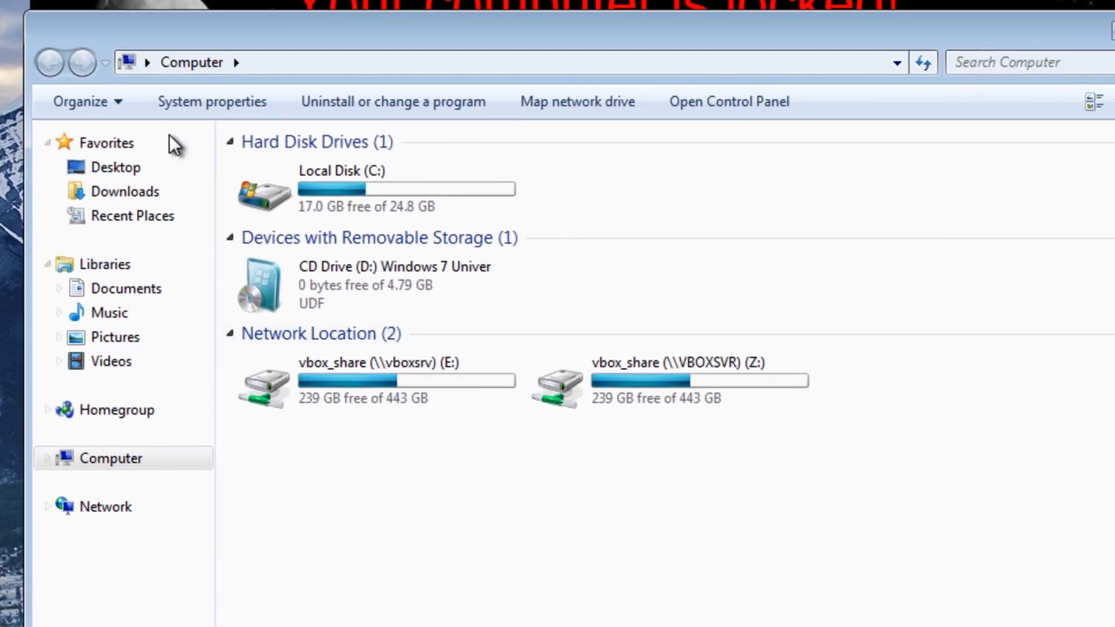
pyautogui.click(123, 103)
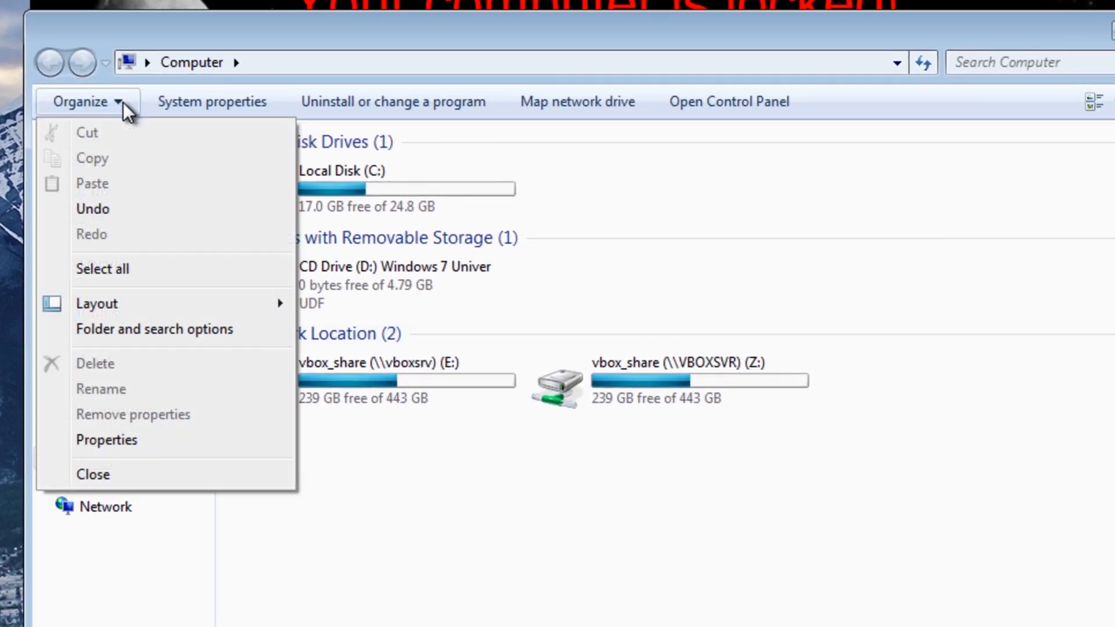
pyautogui.click(152, 333)
pyautogui.click(141, 151)
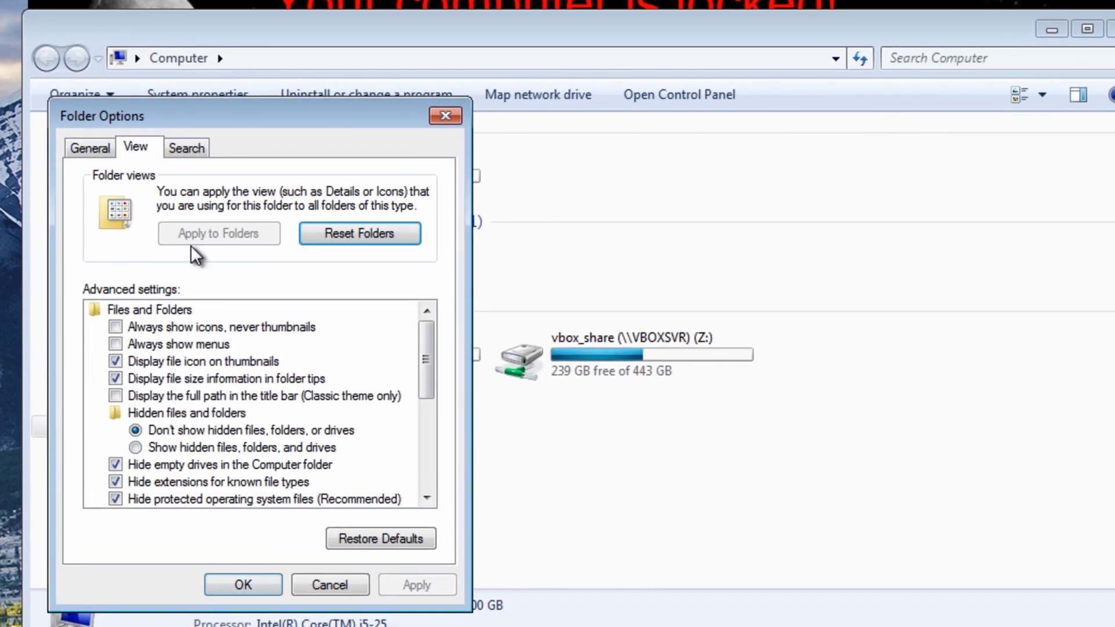
pyautogui.click(136, 447)
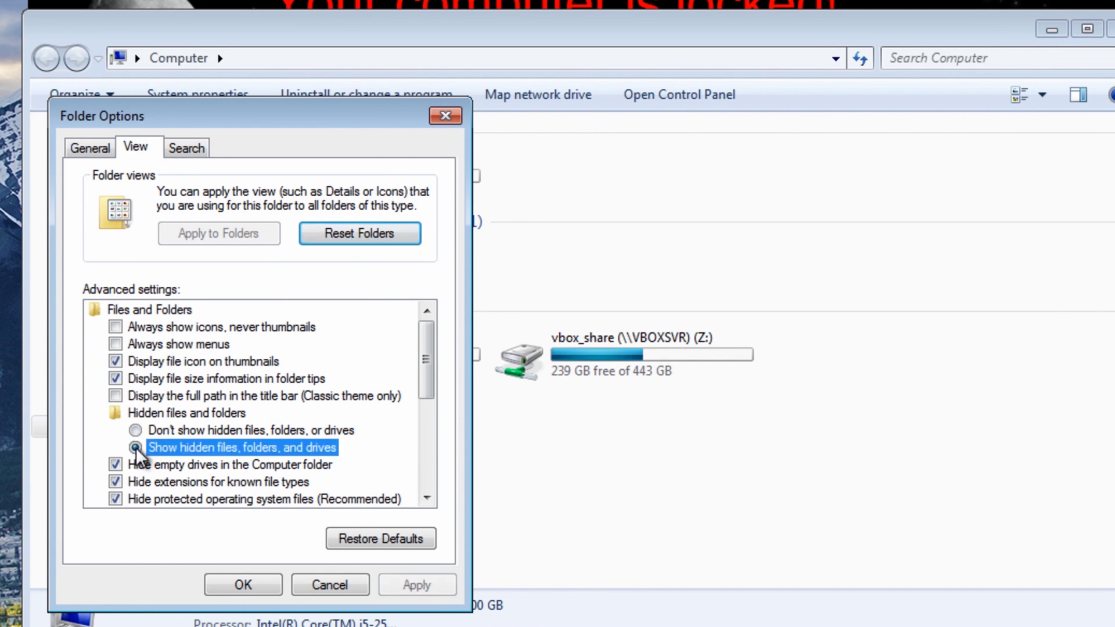
pyautogui.click(117, 482)
pyautogui.click(243, 585)
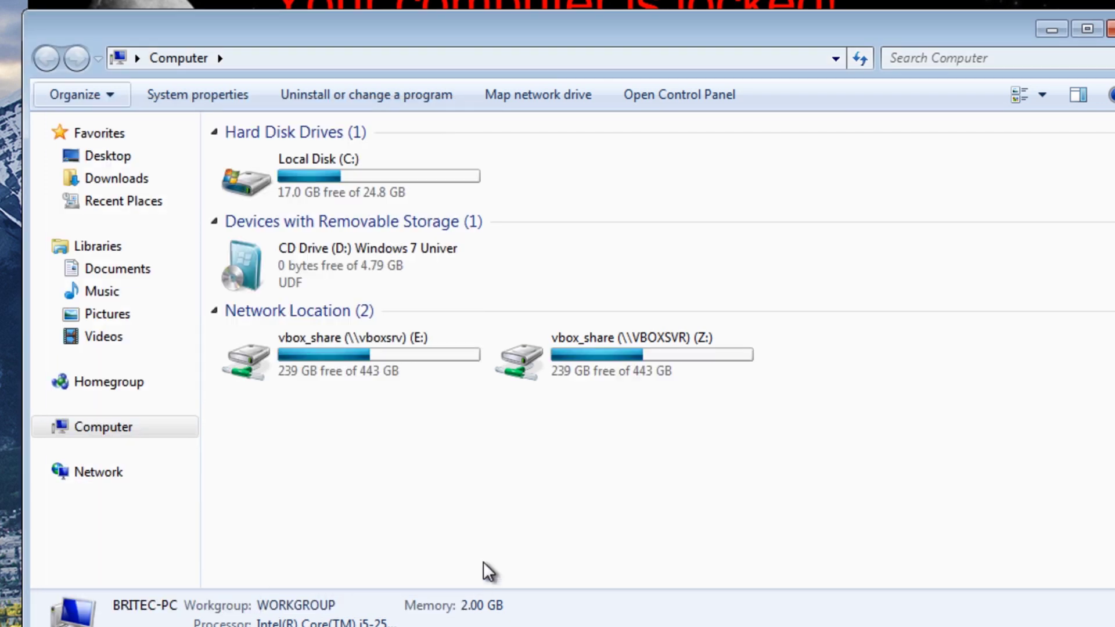
# Step: Browse C: > Users > user folder > AppData > Roaming and right-click surveylock.exe
pyautogui.doubleClick(298, 174)
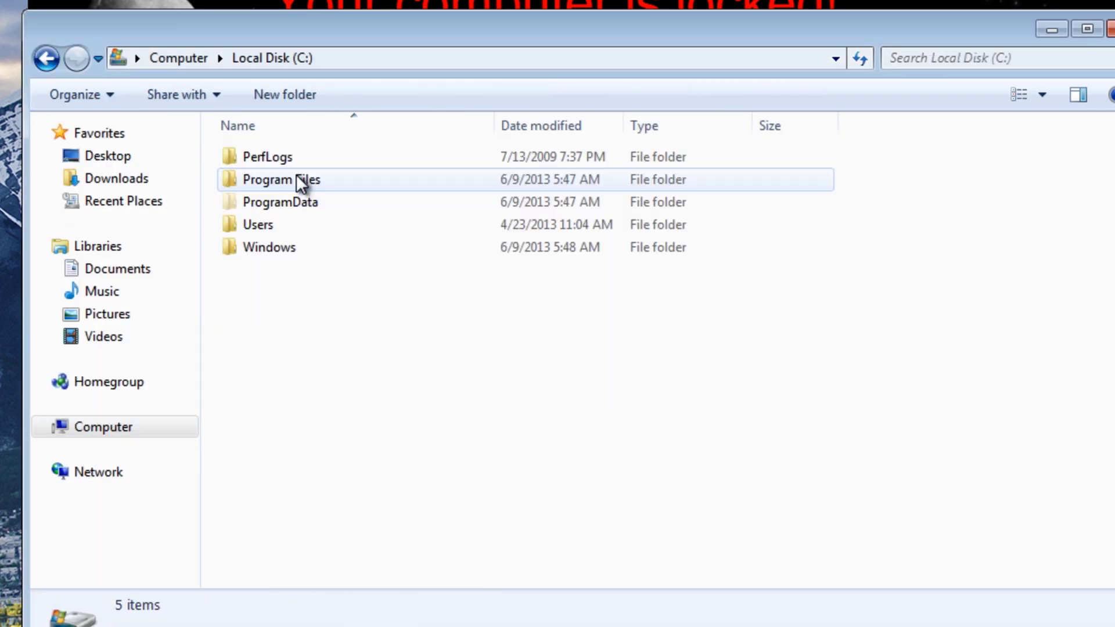
pyautogui.doubleClick(259, 223)
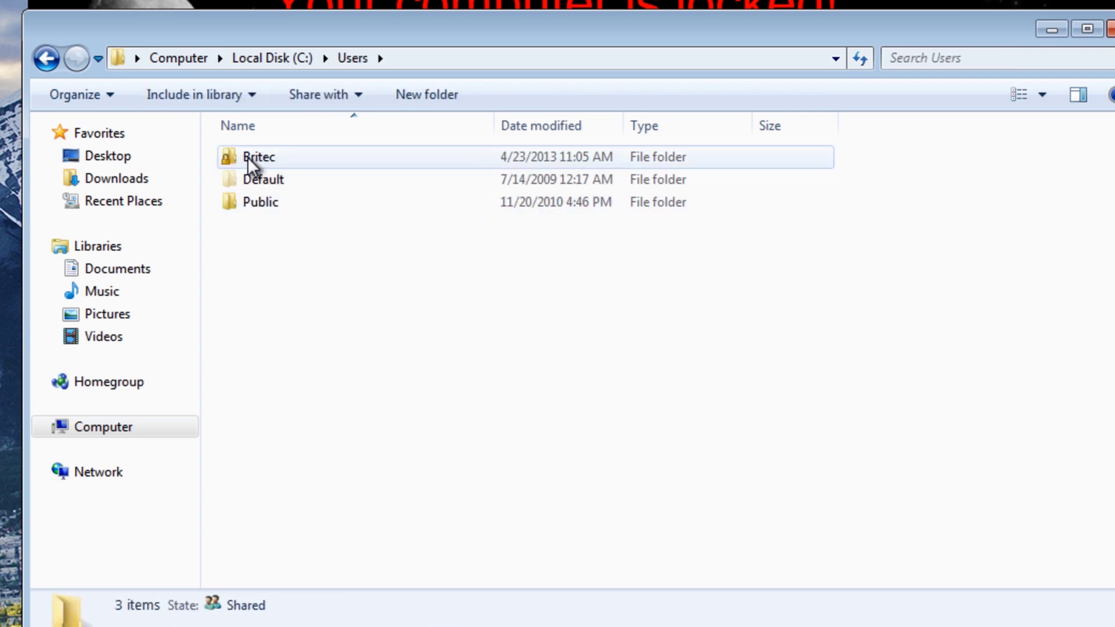
pyautogui.doubleClick(264, 157)
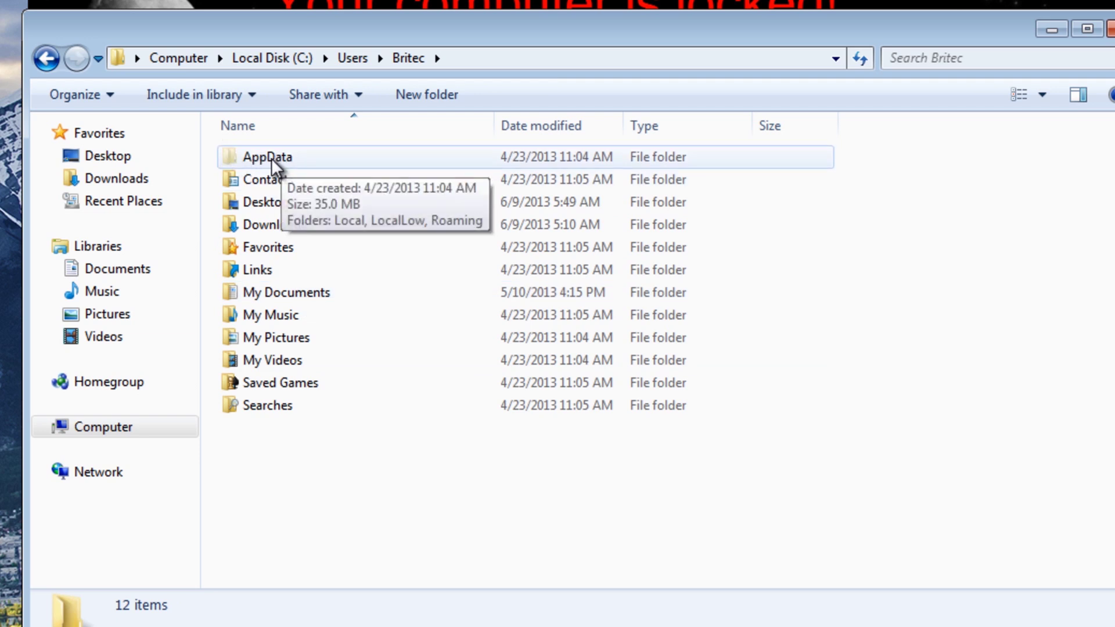
pyautogui.doubleClick(256, 160)
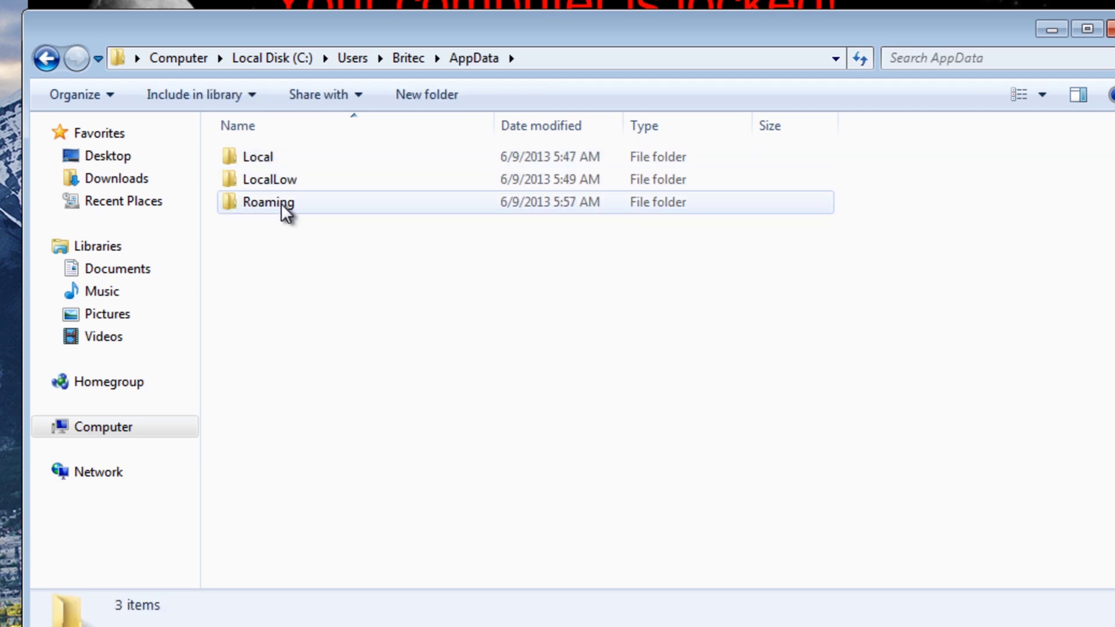
pyautogui.doubleClick(263, 203)
pyautogui.click(291, 252)
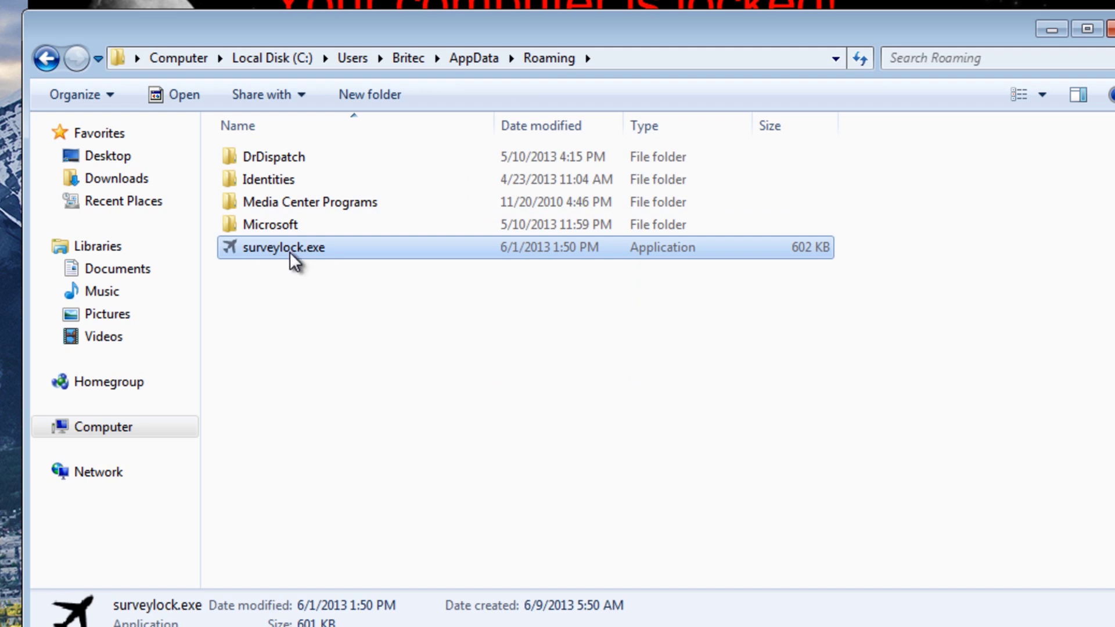
pyautogui.rightClick(290, 250)
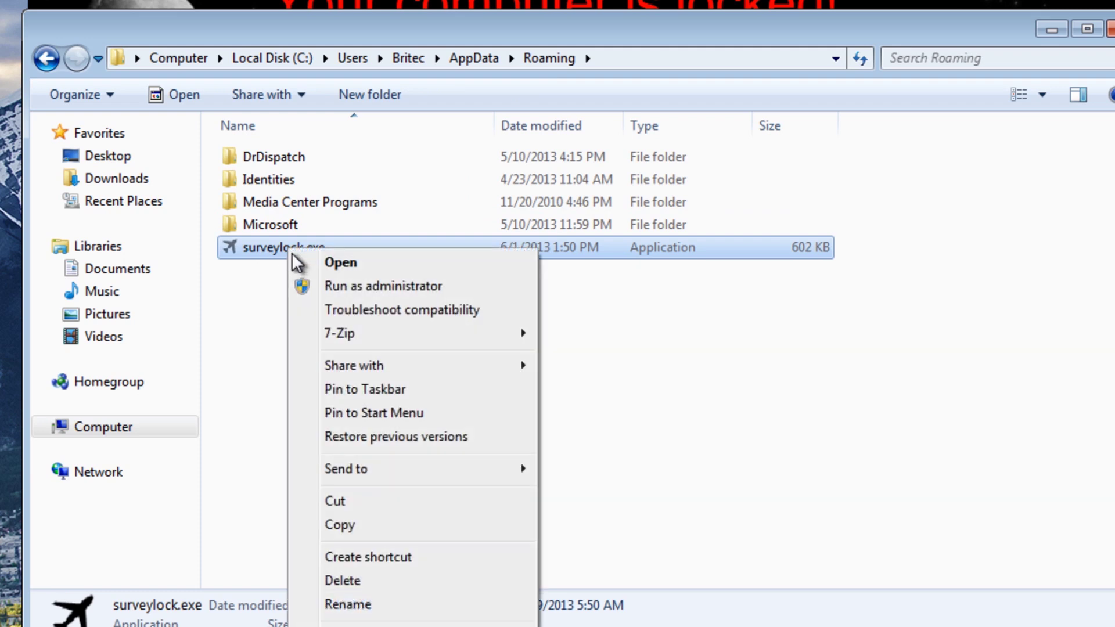
# Step: Try deleting surveylock.exe, then dismiss the file-in-use warning that blocks it
pyautogui.click(343, 580)
pyautogui.click(659, 423)
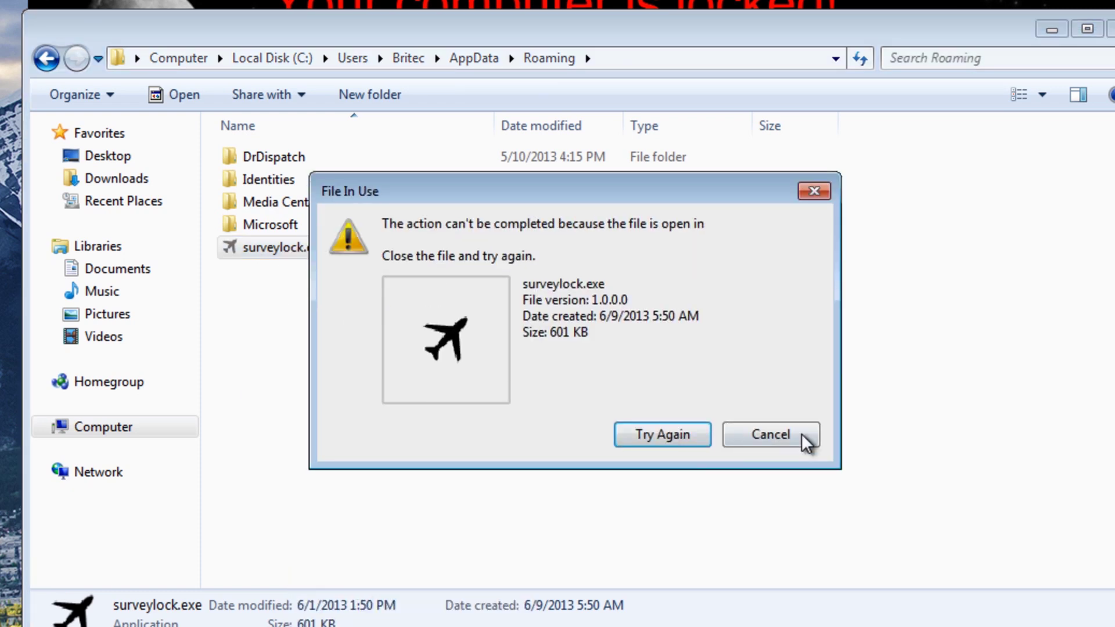
pyautogui.click(740, 439)
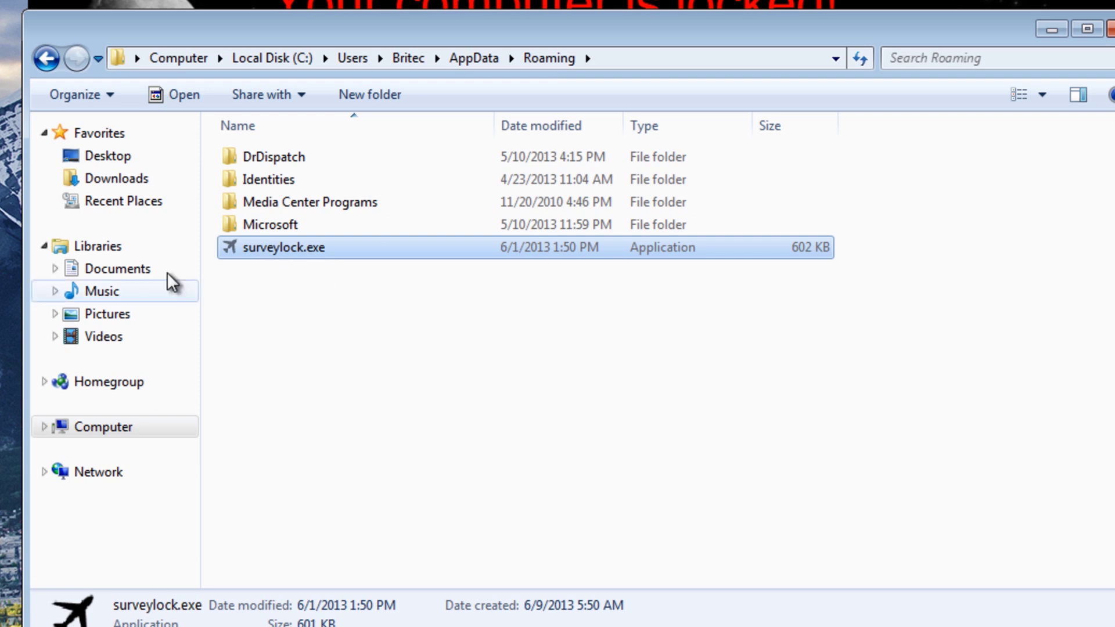
# Step: Rename surveylock.exe to surveylock.vir, accepting the extension-change warning
pyautogui.rightClick(312, 251)
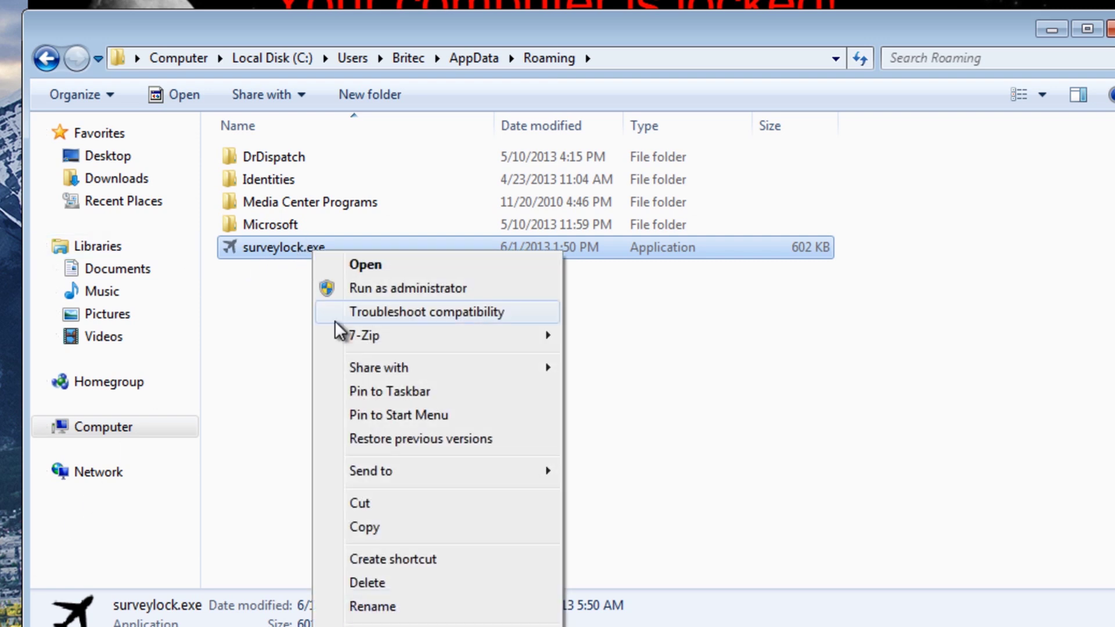
pyautogui.click(316, 604)
pyautogui.moveTo(343, 247); pyautogui.dragTo(307, 250)
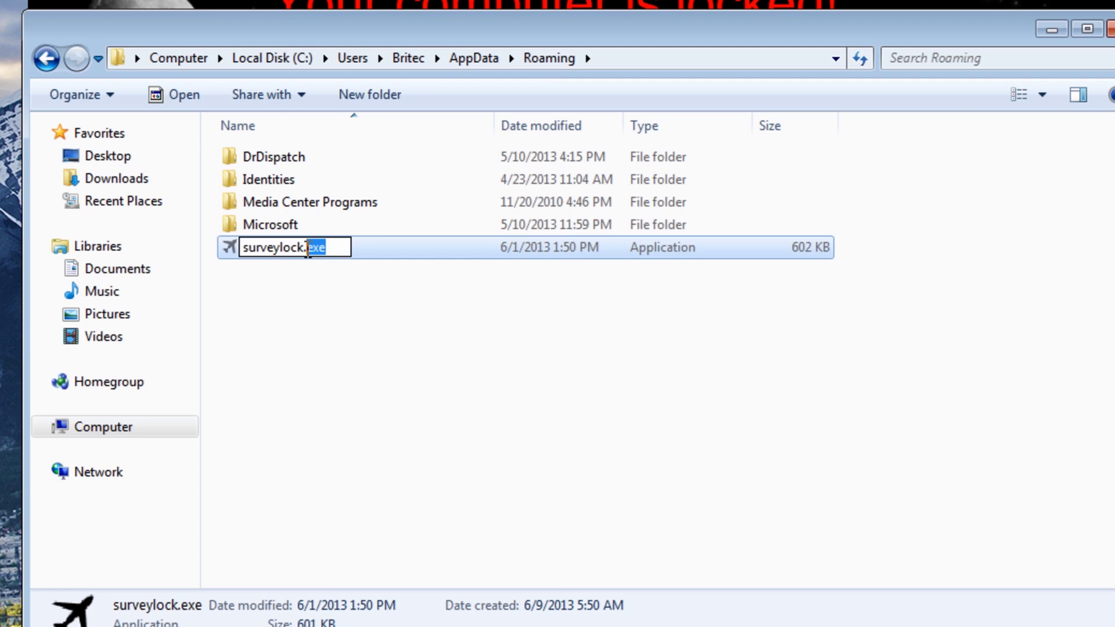
pyautogui.write('vir')
pyautogui.press('Return')
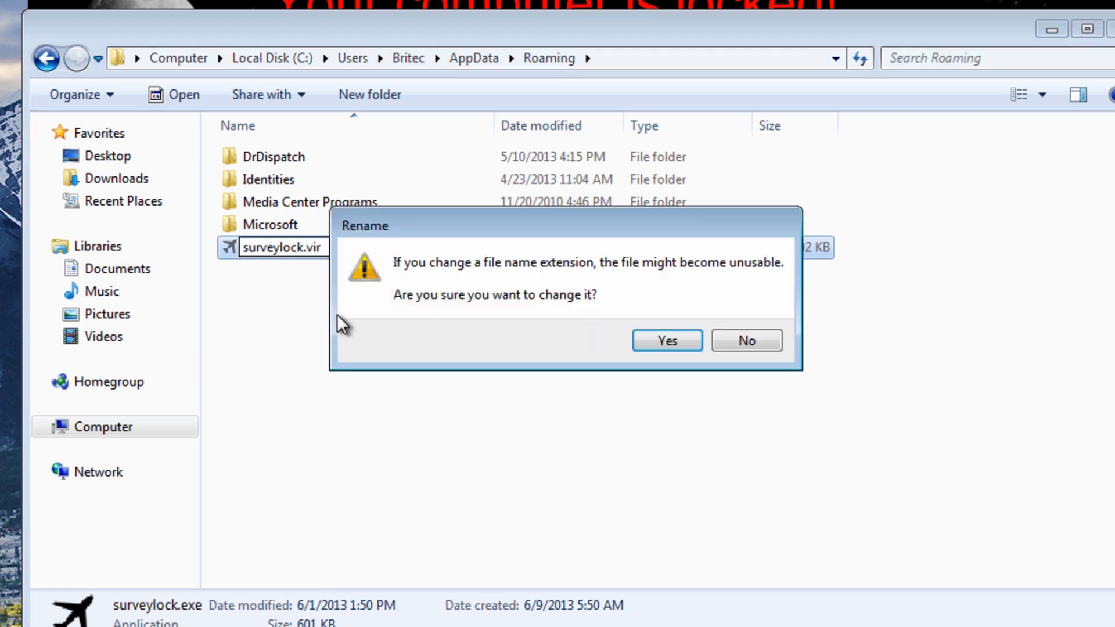
pyautogui.click(666, 341)
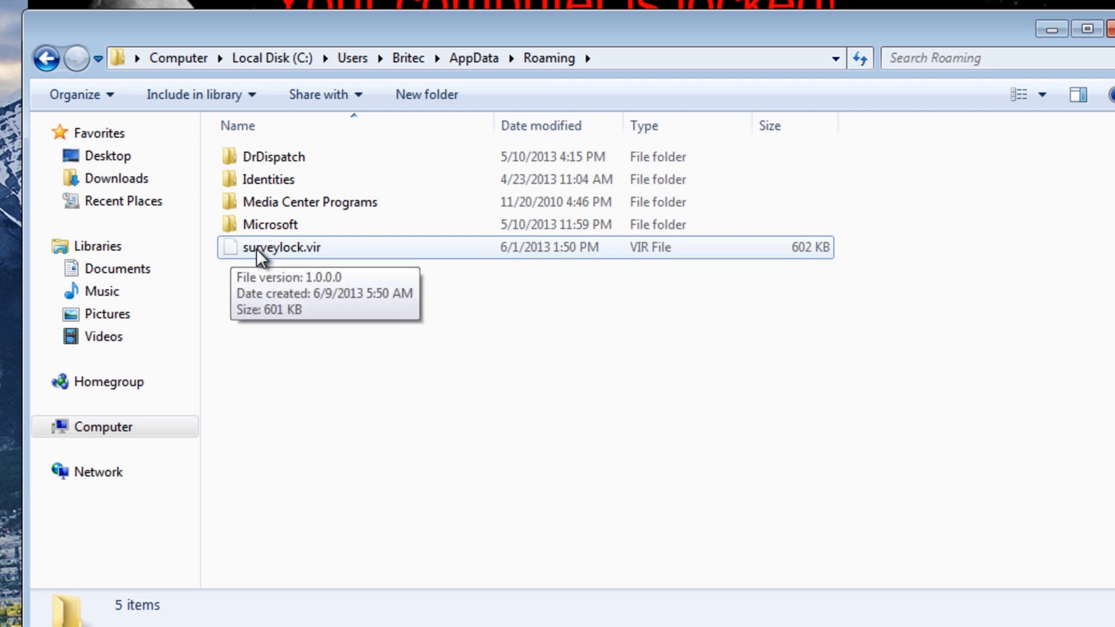
pyautogui.click(276, 249)
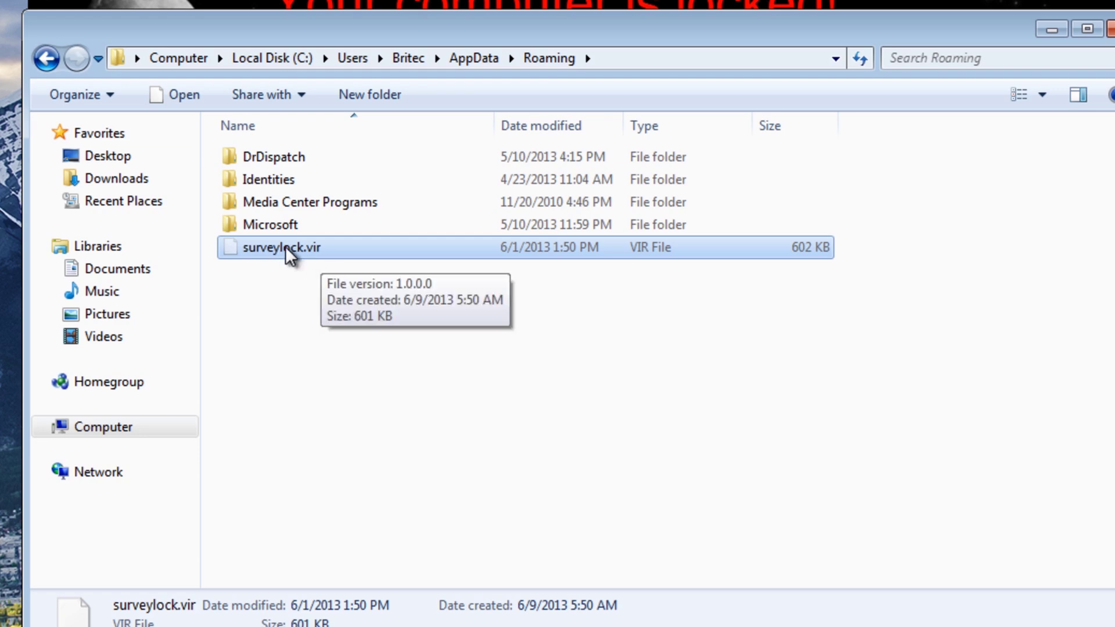
# Step: Minimize Explorer to reveal the locker screen, then restart Windows from the Start menu
pyautogui.click(1052, 29)
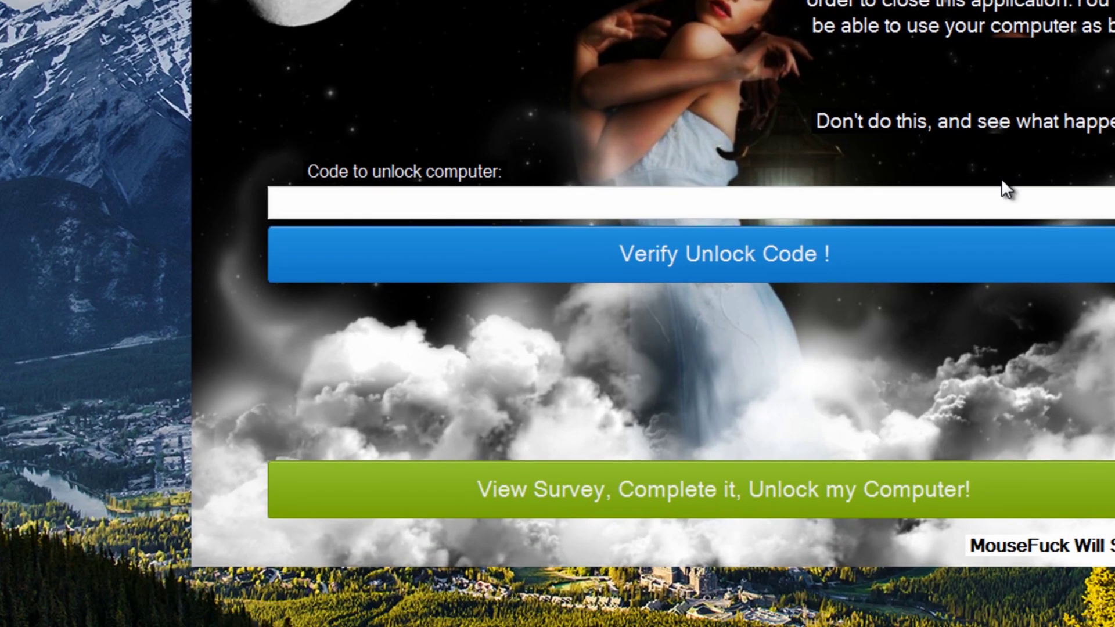
pyautogui.click(26, 608)
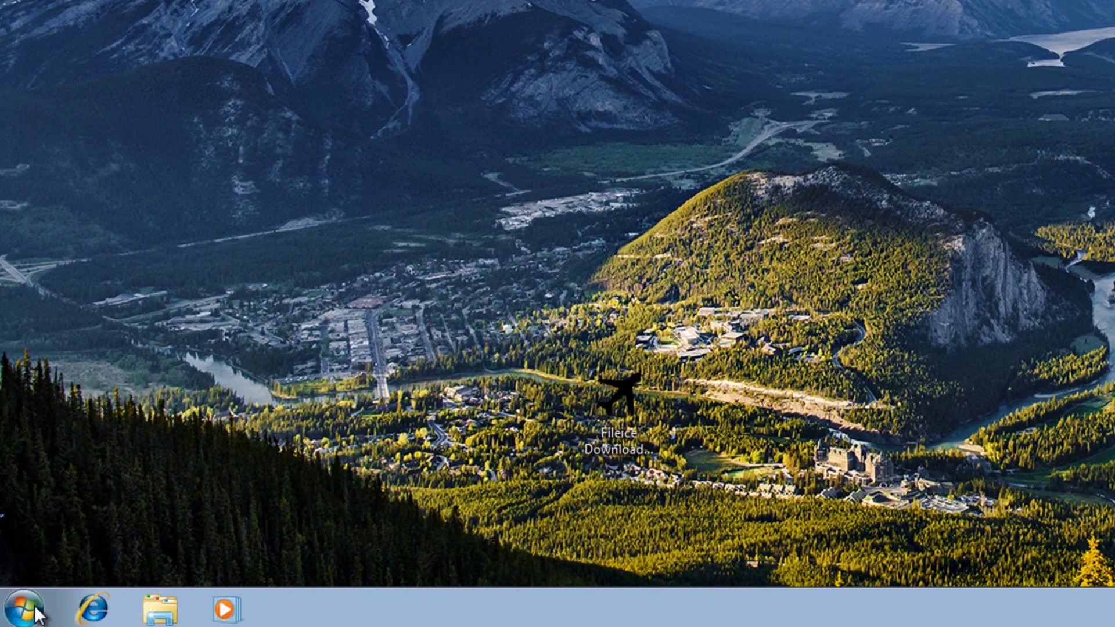
# Step: Navigate from Computer to C:\Users\user folder\AppData\Roaming again
pyautogui.press('super')
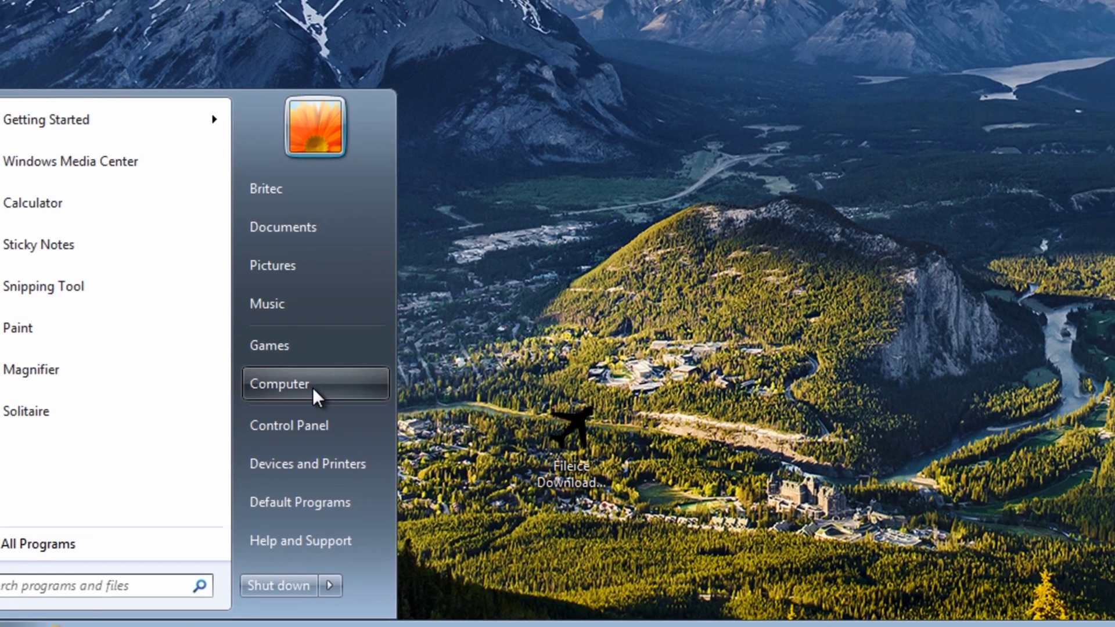
pyautogui.click(355, 355)
pyautogui.click(345, 181)
pyautogui.doubleClick(344, 180)
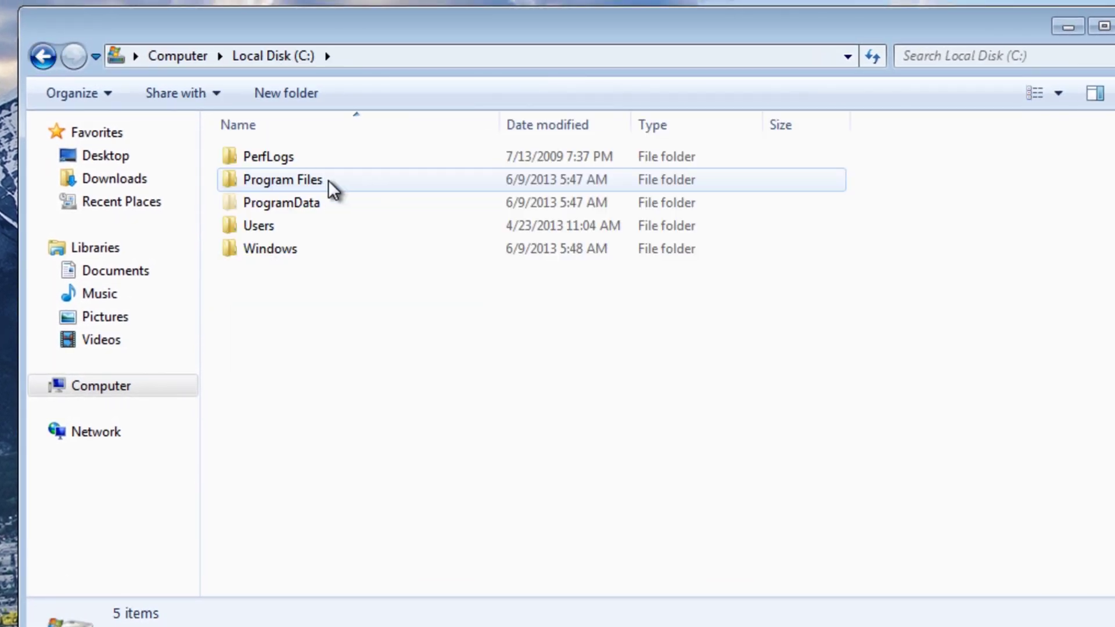
pyautogui.click(262, 227)
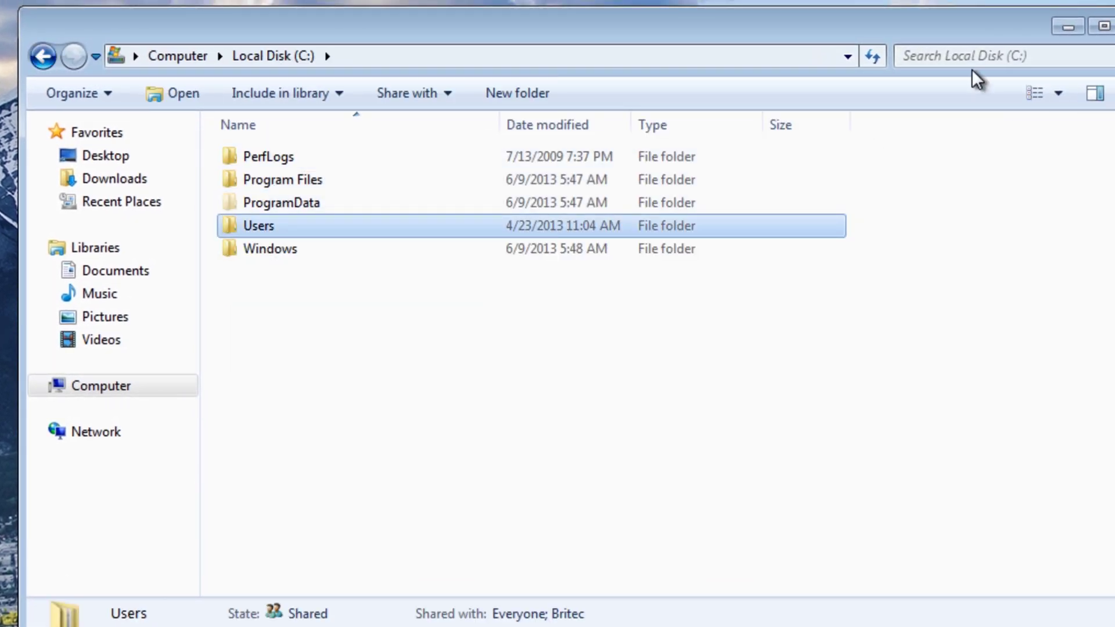
pyautogui.rightClick(264, 219)
pyautogui.doubleClick(263, 224)
pyautogui.doubleClick(264, 160)
pyautogui.doubleClick(264, 160)
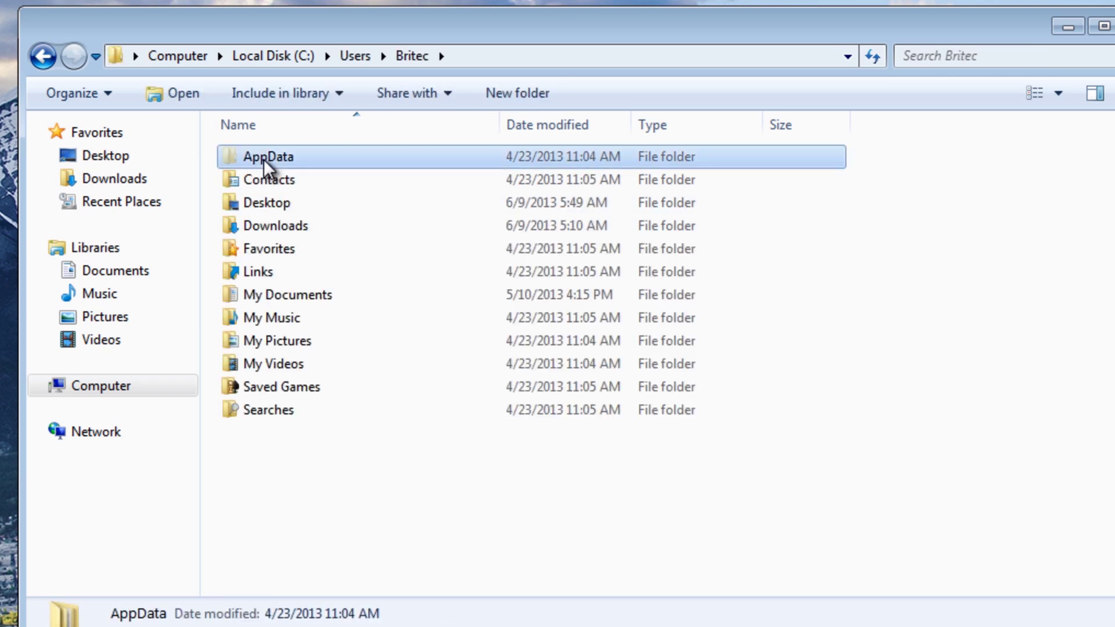
pyautogui.doubleClick(260, 207)
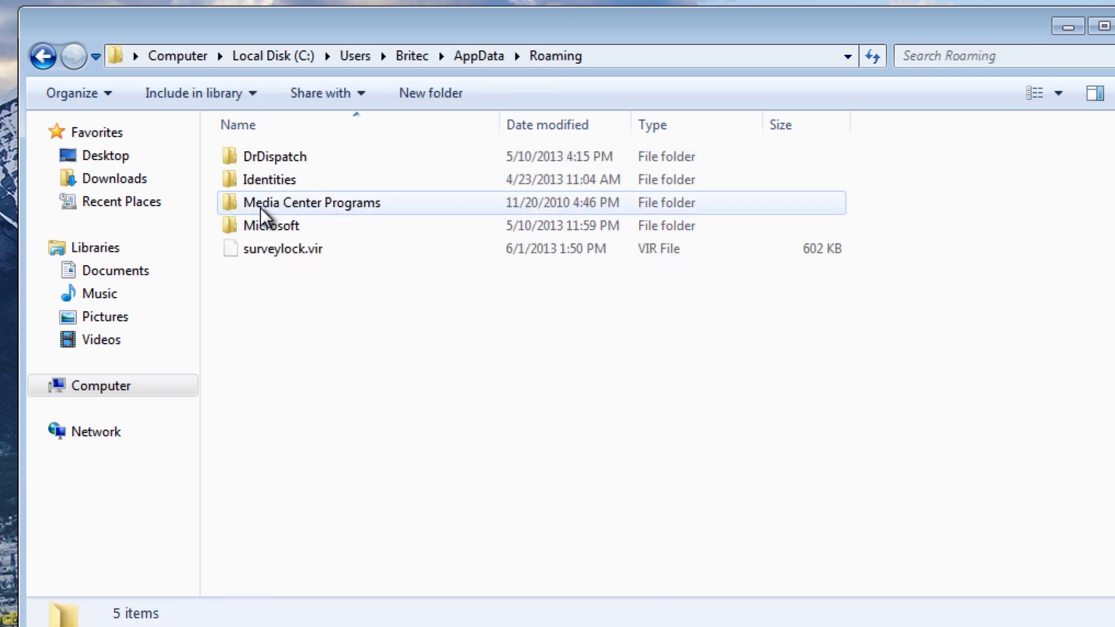
# Step: Delete surveylock.vir to the Recycle Bin and close the Roaming window
pyautogui.rightClick(269, 252)
pyautogui.click(347, 492)
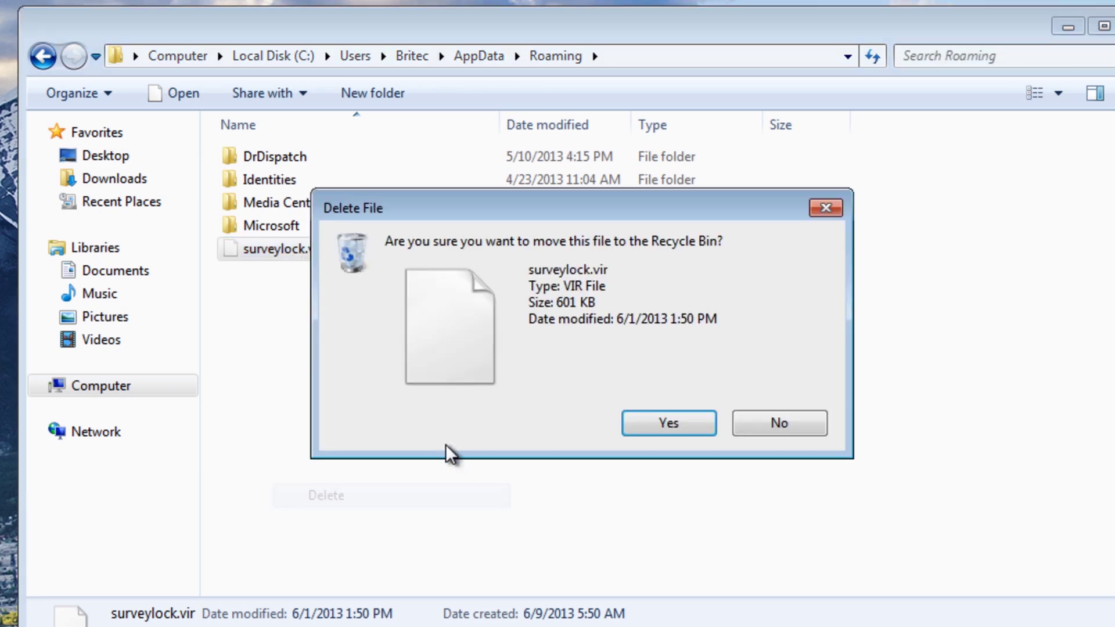
pyautogui.click(639, 422)
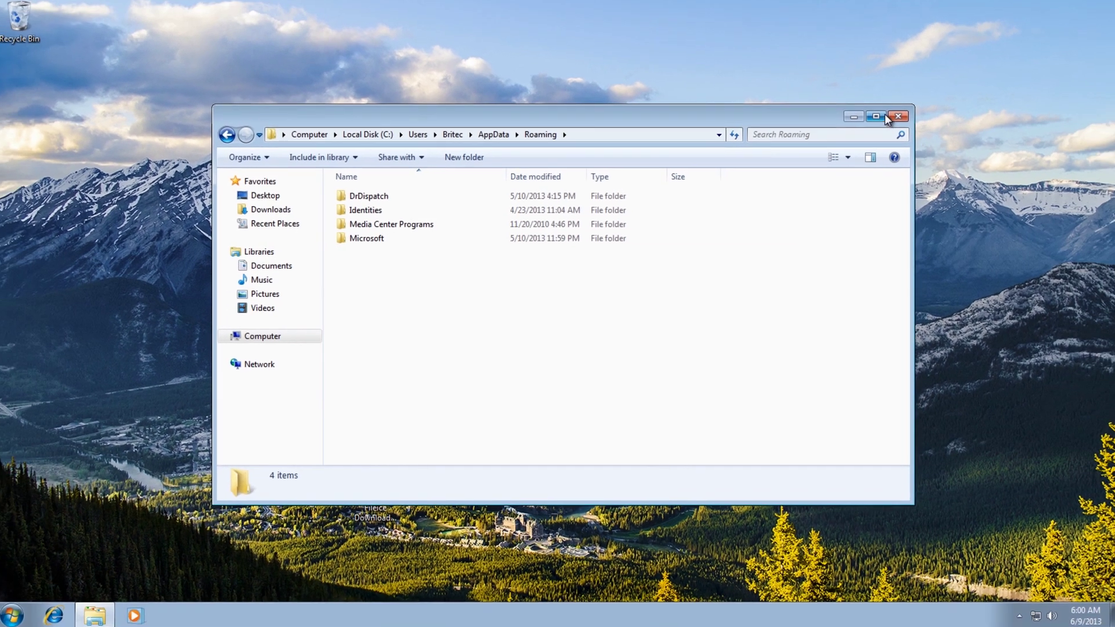
pyautogui.click(1049, 60)
# Step: Open Task Manager from the taskbar to check running processes, then close it
pyautogui.rightClick(524, 613)
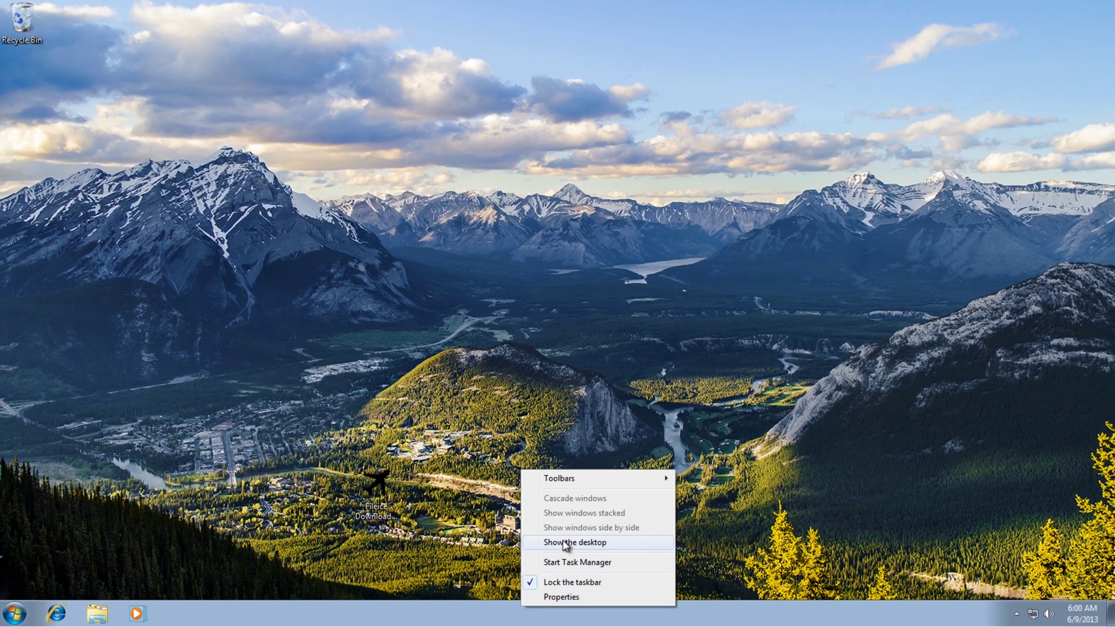
pyautogui.click(568, 559)
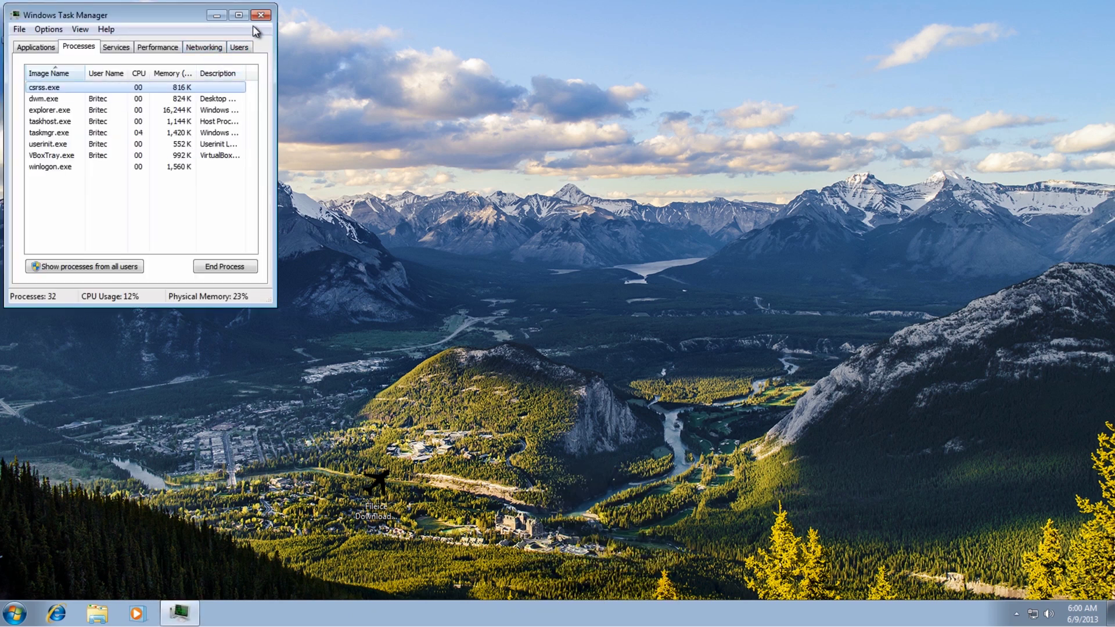
pyautogui.click(260, 14)
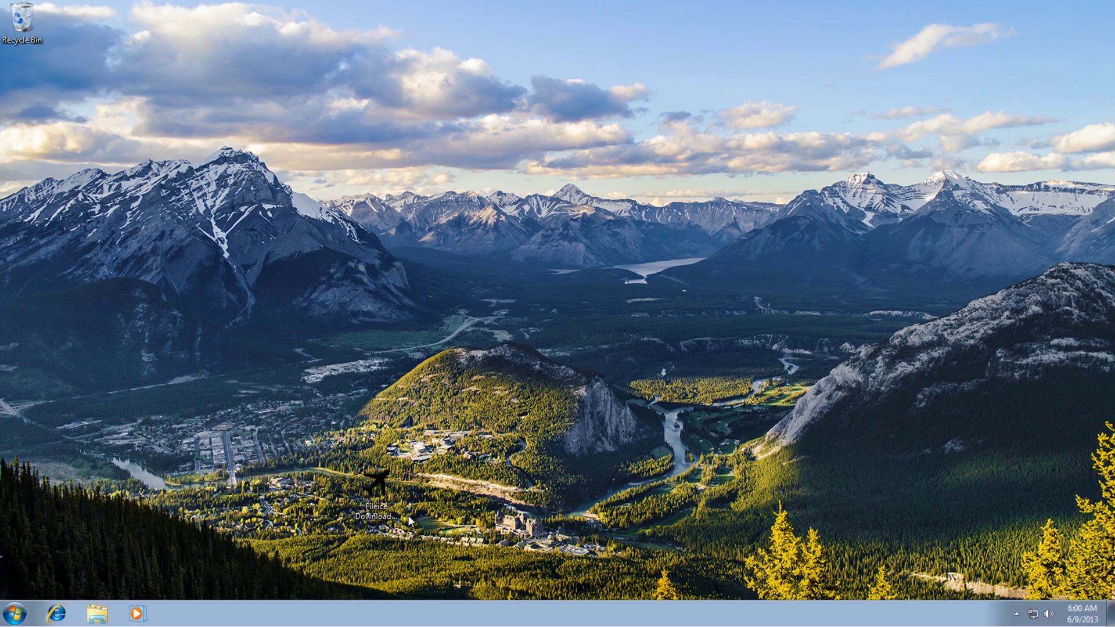
# Step: Delete the Fileice Downloader v.3.1.exe desktop file to the Recycle Bin
pyautogui.rightClick(378, 494)
pyautogui.click(407, 452)
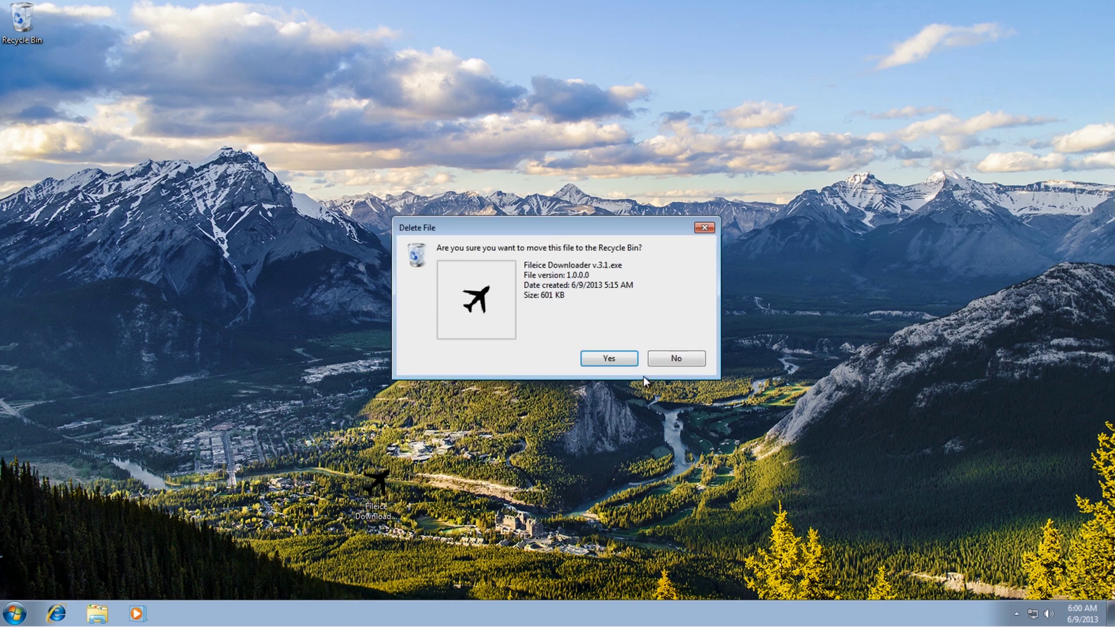
pyautogui.click(609, 358)
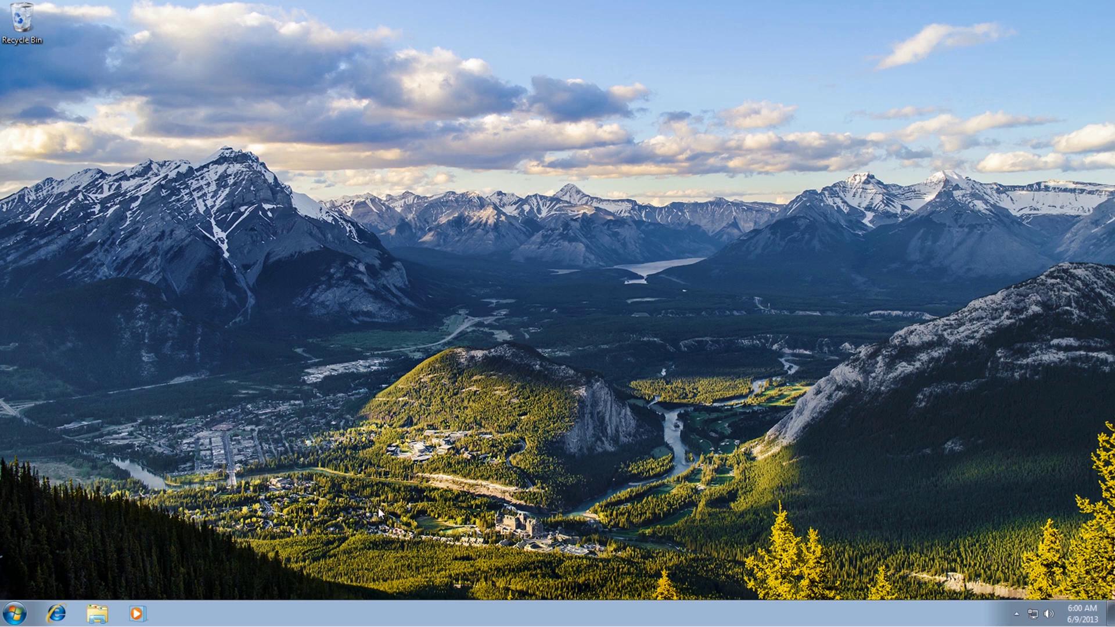